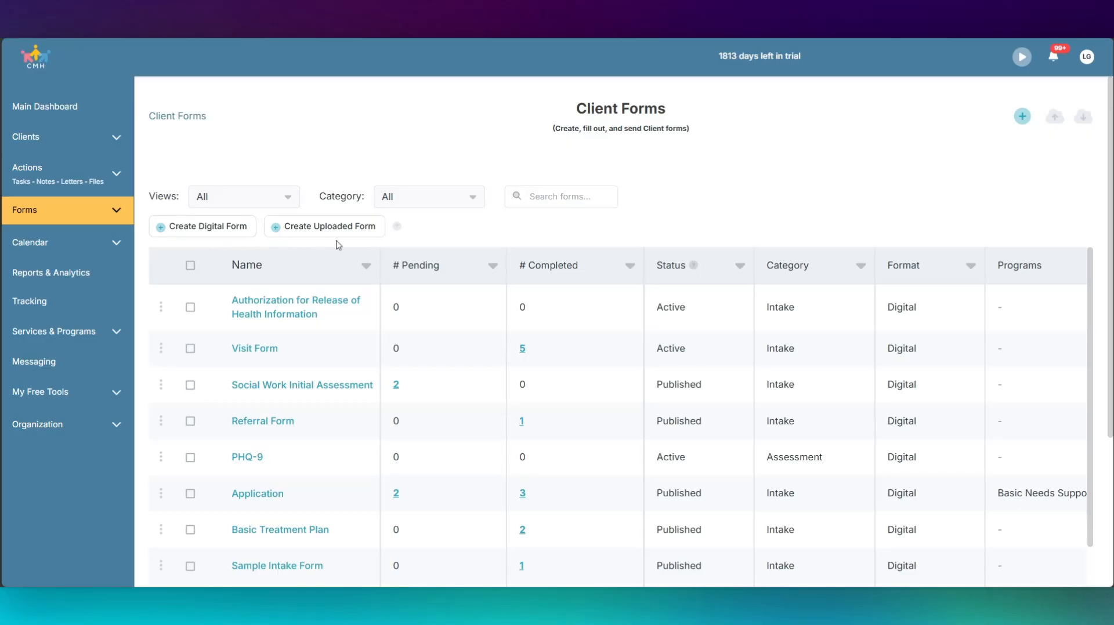
Step: Start a new digital client form and title it My New Form
mouse_move(396, 230)
left_click(198, 229)
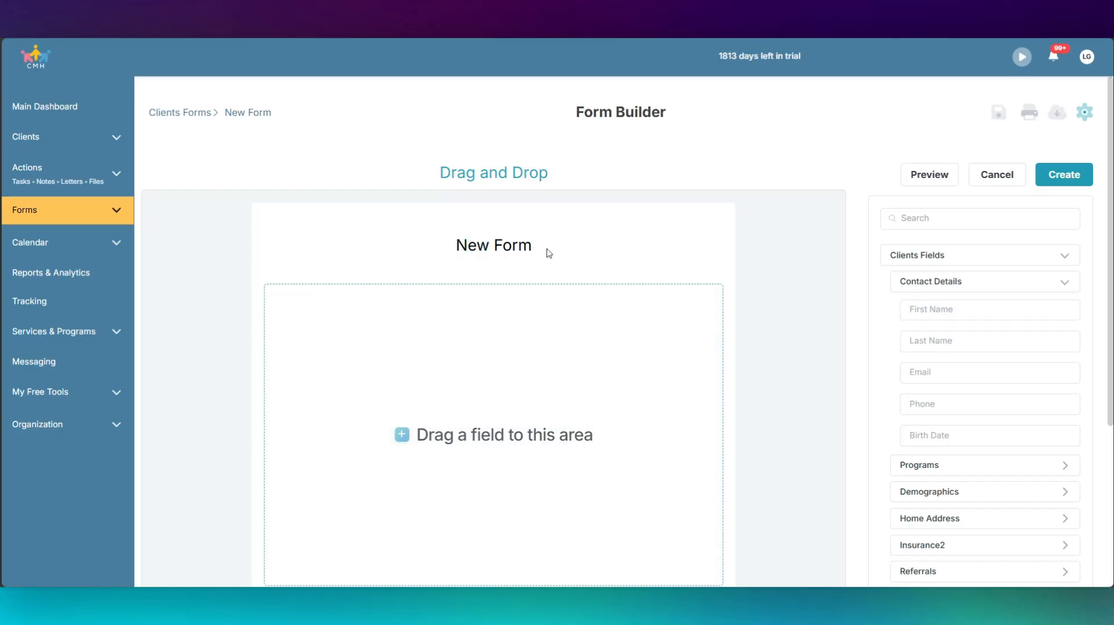
left_click_drag(547, 251, 373, 228)
type("My New Form")
Step: Add the First Name and Last Name contact fields to the form and create it without the recommended fields
left_click_drag(887, 305, 520, 330)
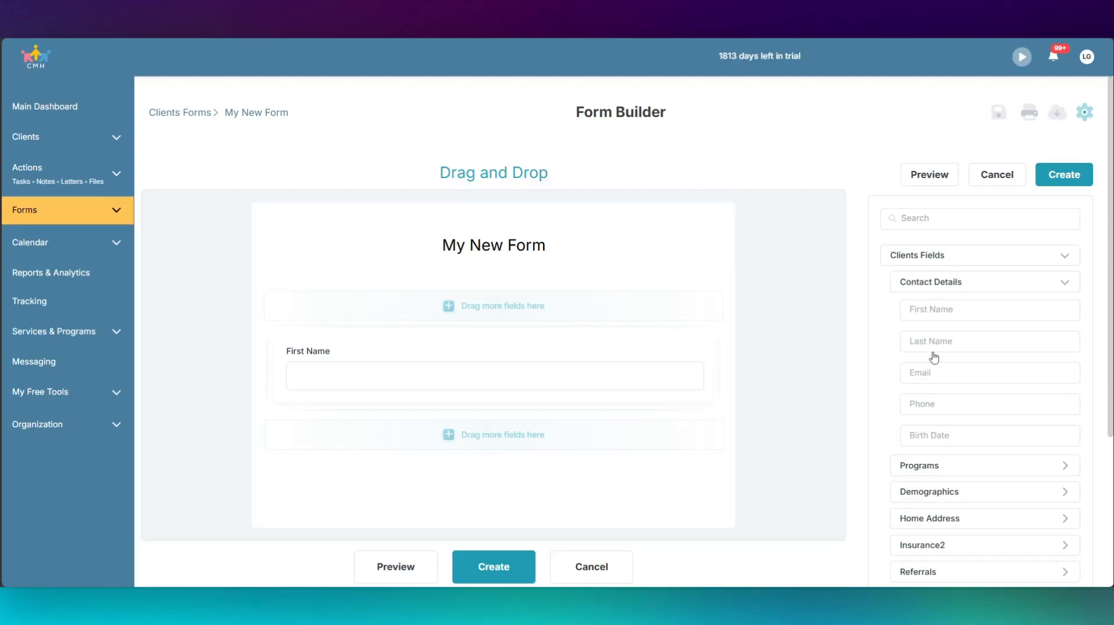
left_click_drag(932, 350, 547, 421)
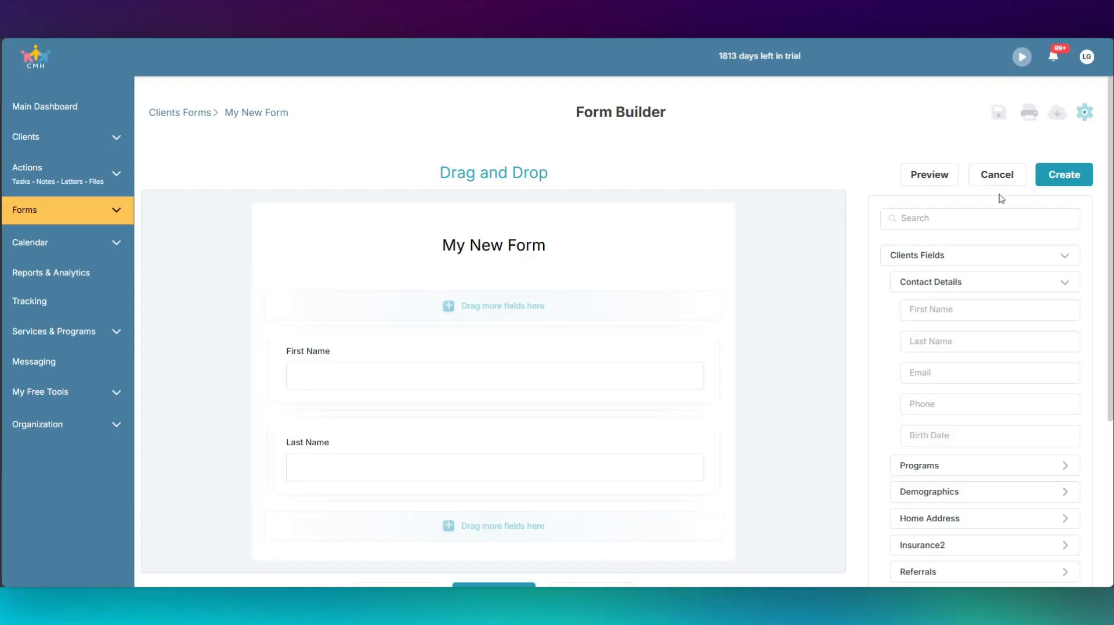
left_click(1060, 177)
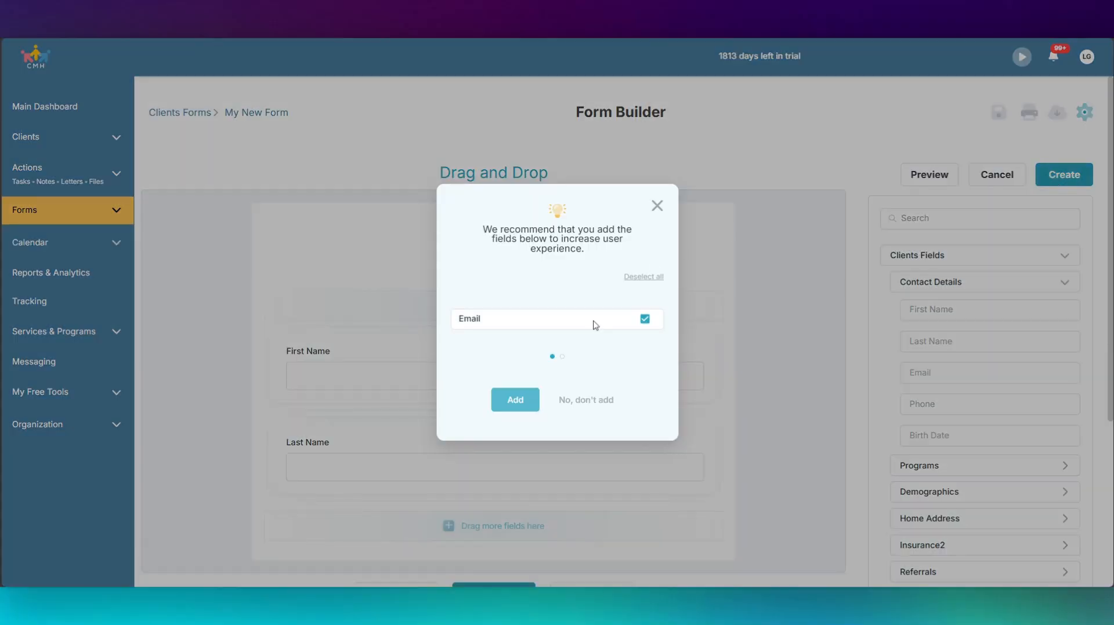
left_click(571, 401)
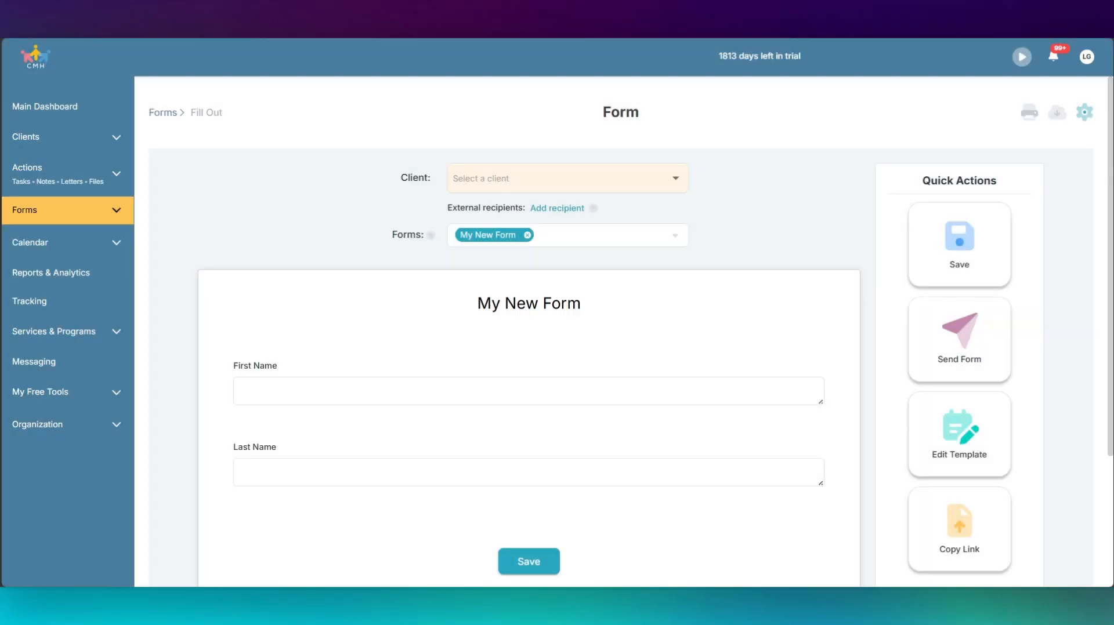
Step: Select the first listed client on My New Form to preview its name fields with client data
left_click(627, 180)
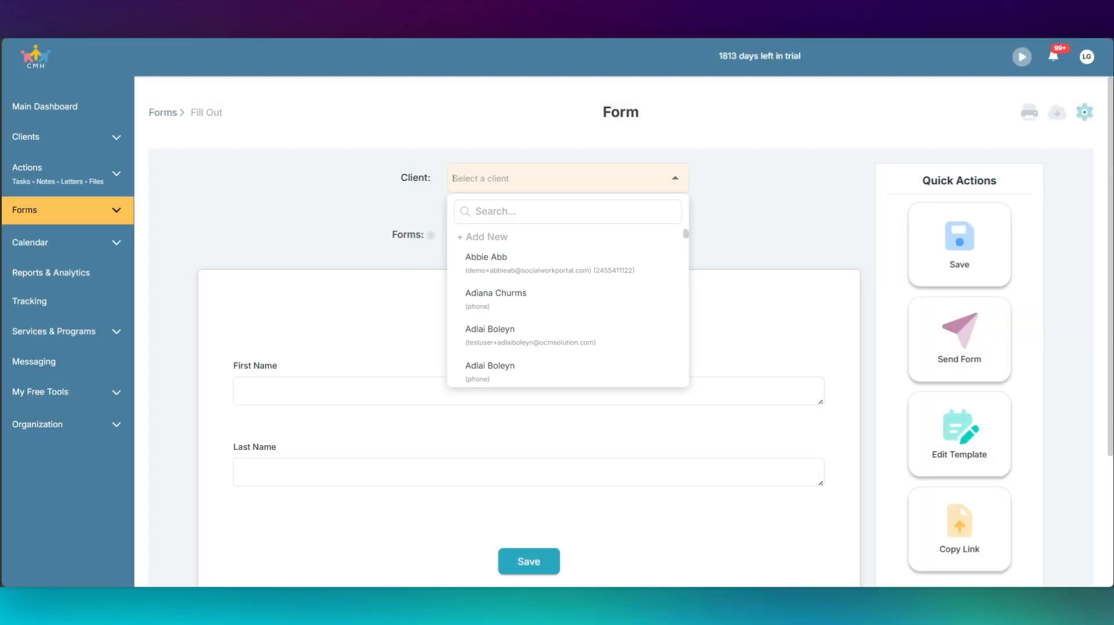
left_click(500, 261)
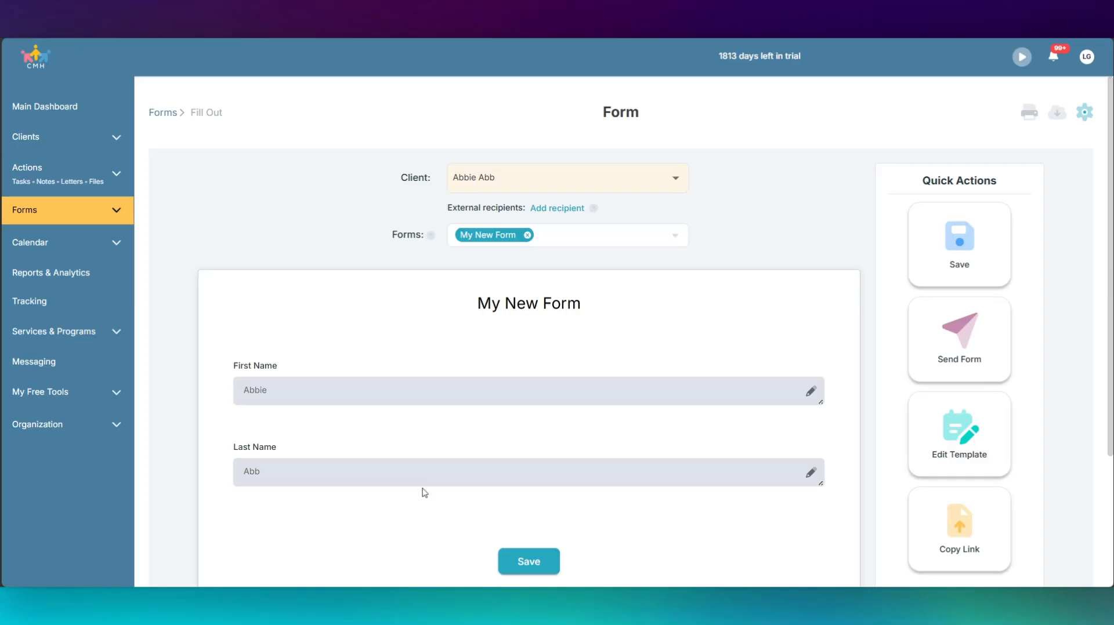
Step: Open Reports & Analytics and switch the report type to Forms
left_click(21, 273)
left_click(284, 201)
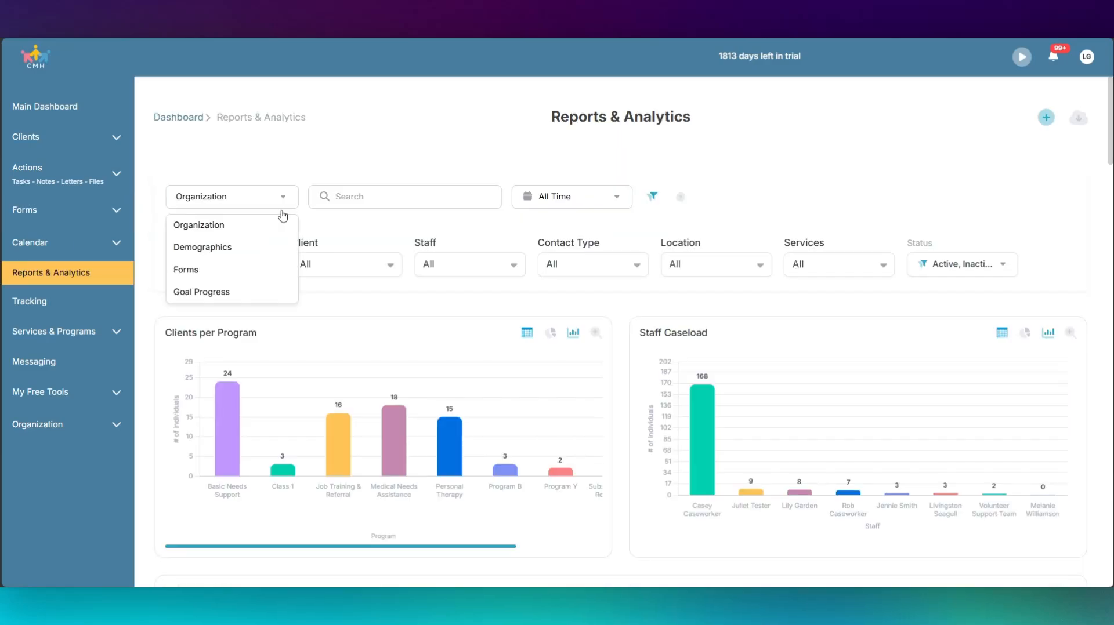
left_click(194, 271)
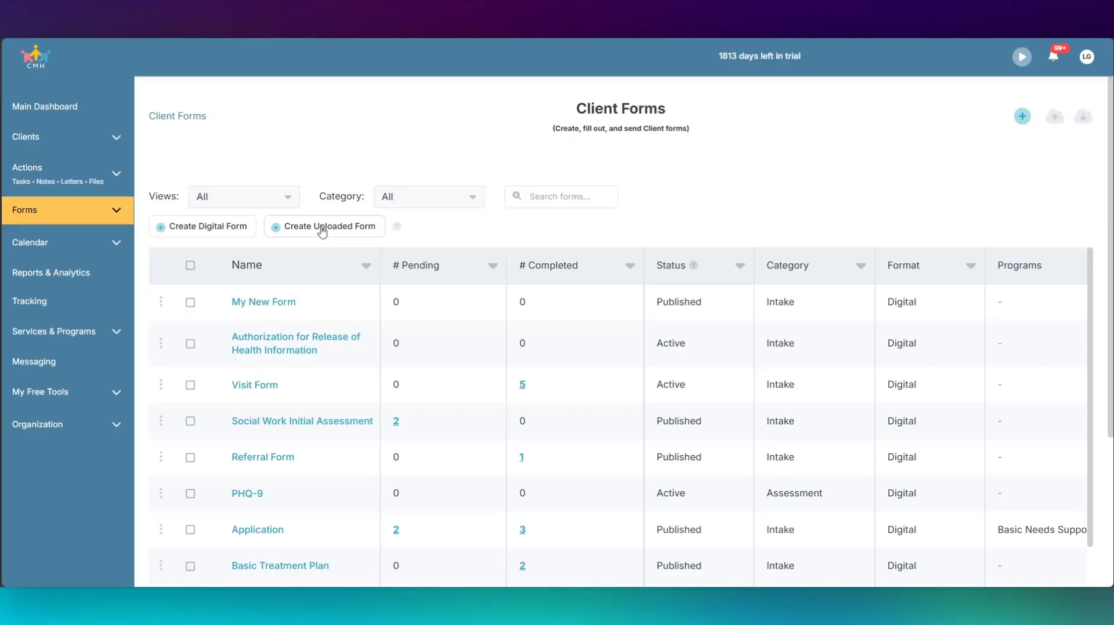
Step: Go to the client forms list and start a new uploaded form
left_click(322, 228)
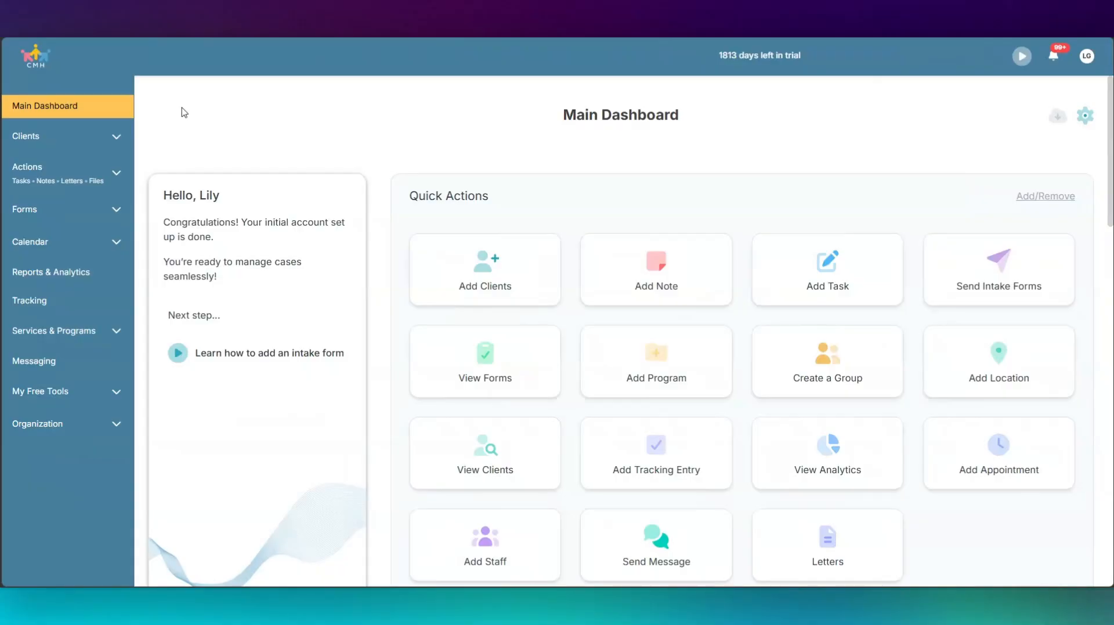
left_click(38, 213)
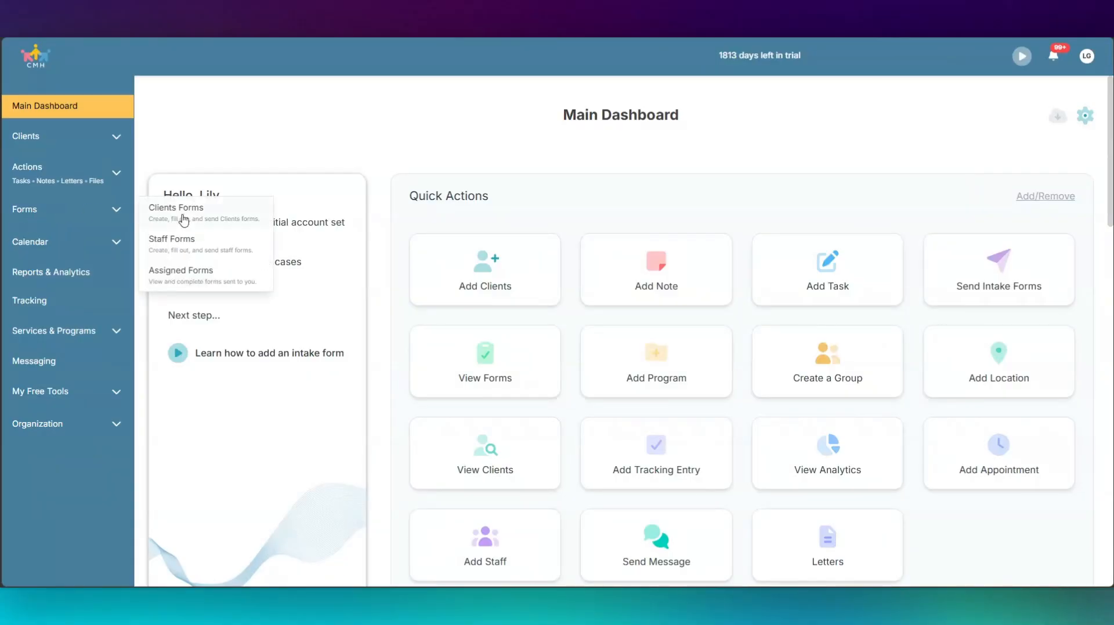
left_click(203, 224)
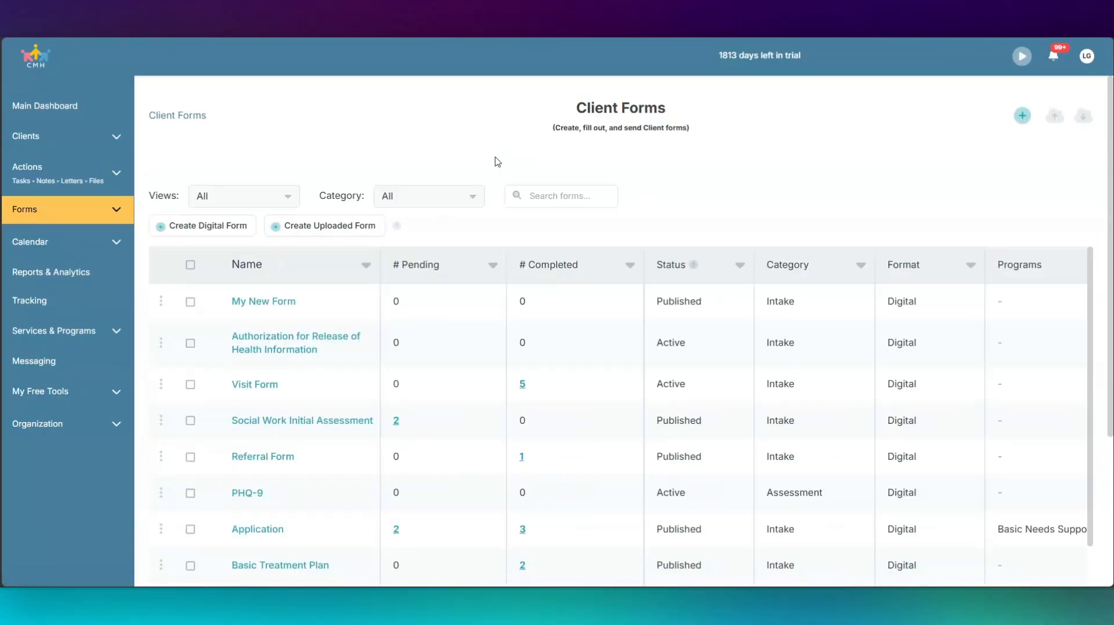
left_click(354, 238)
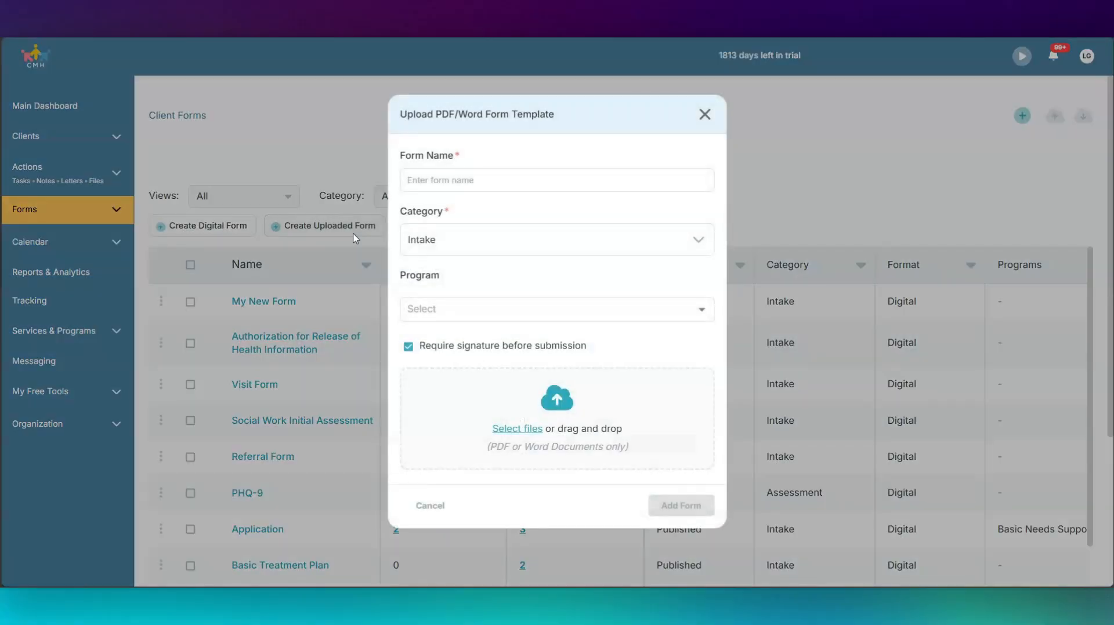
Step: Name the uploaded form DSS Form and set its category to Intake, with no program selected
left_click(522, 182)
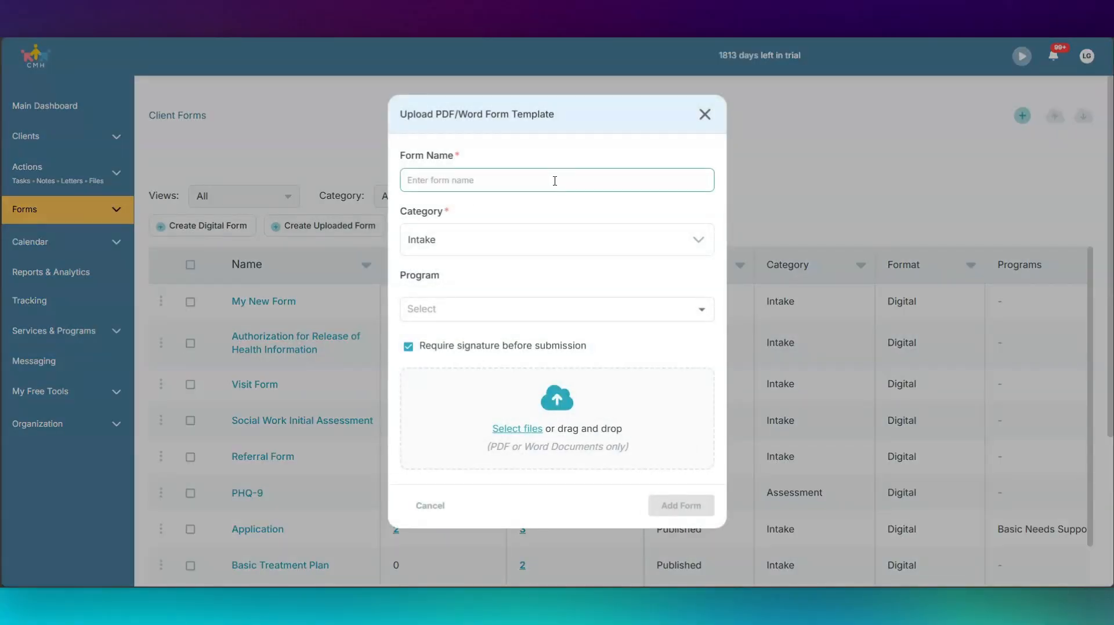
type("DSS Form")
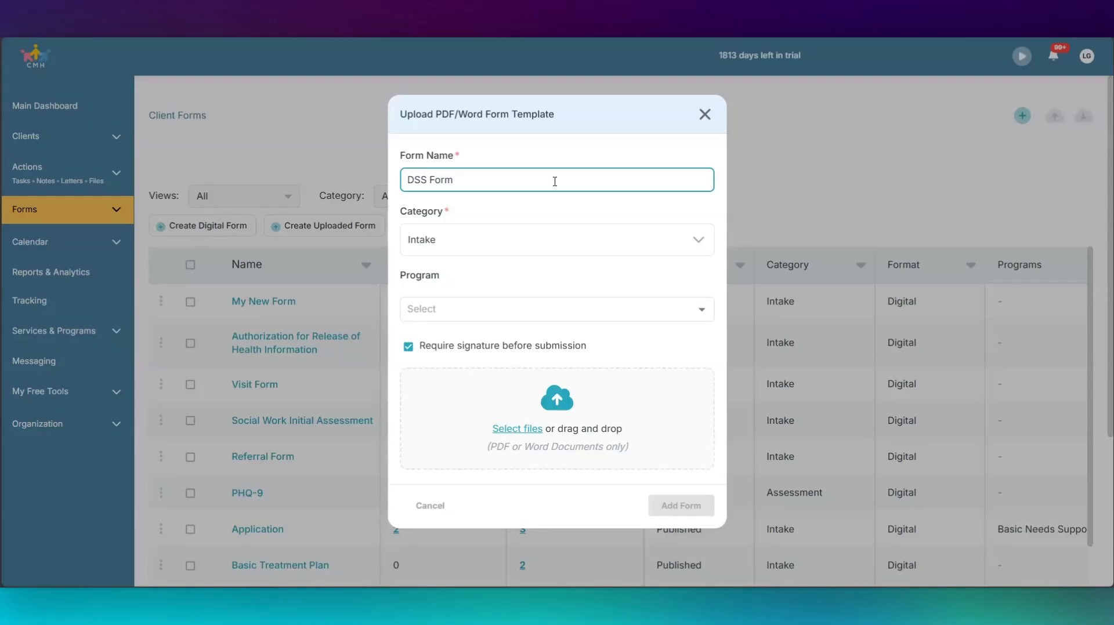
left_click(452, 239)
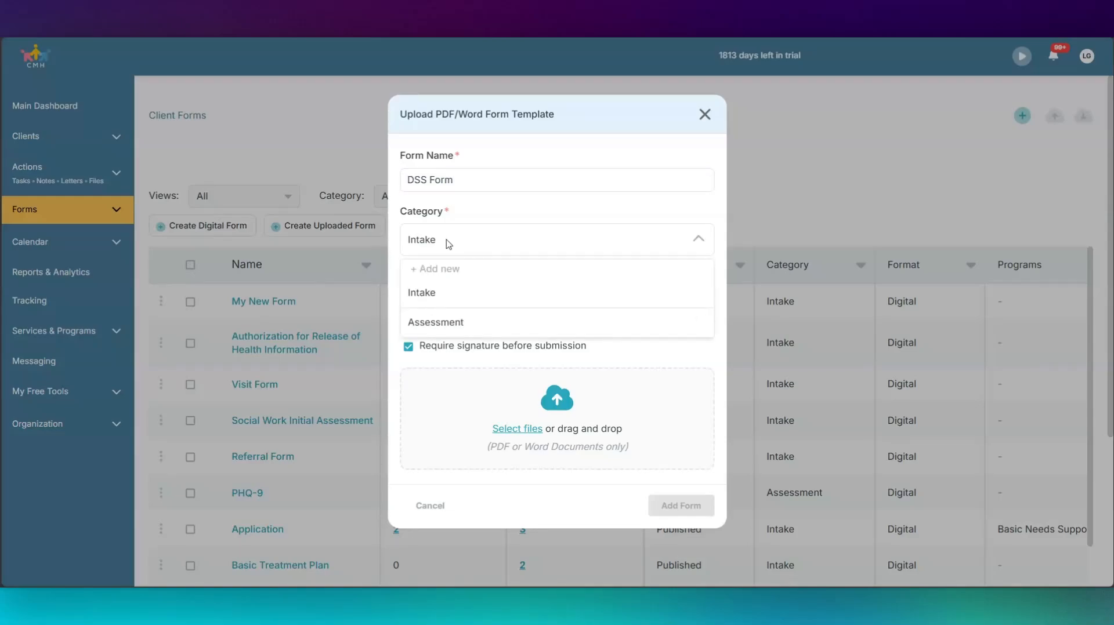
left_click(436, 295)
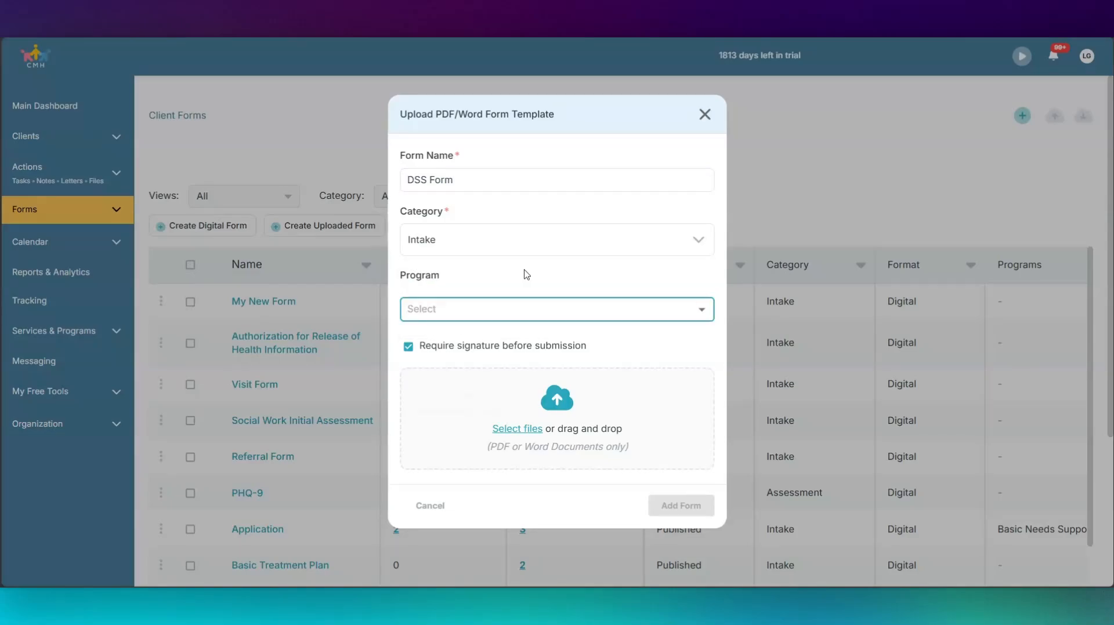
left_click(496, 309)
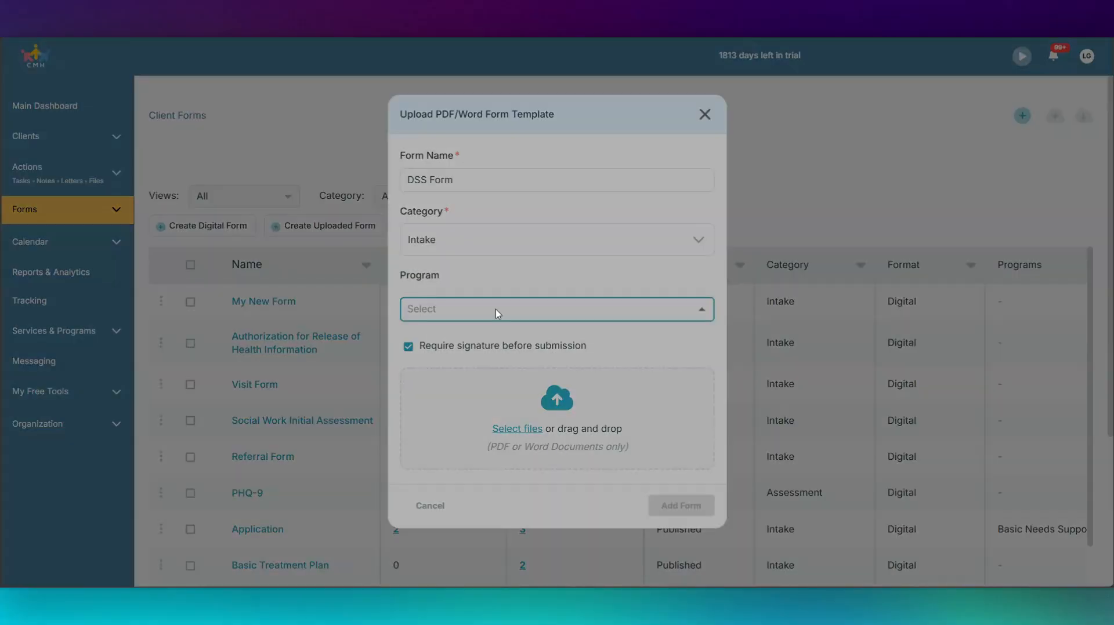
left_click(497, 276)
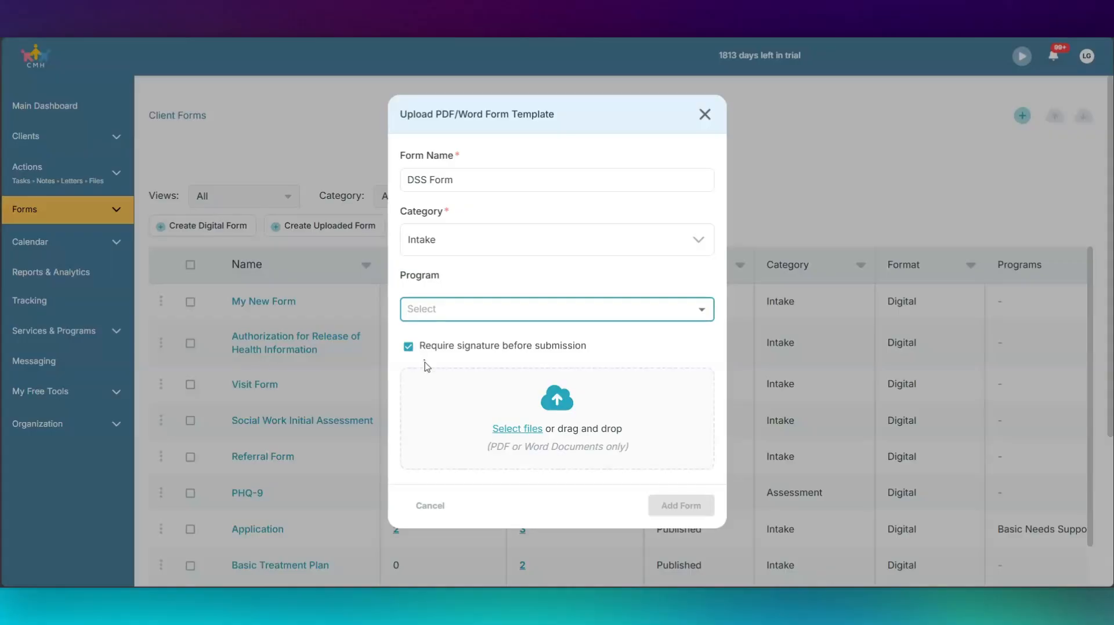
Step: Attach RFA01B.pdf as the template file and add the uploaded form
left_click(555, 409)
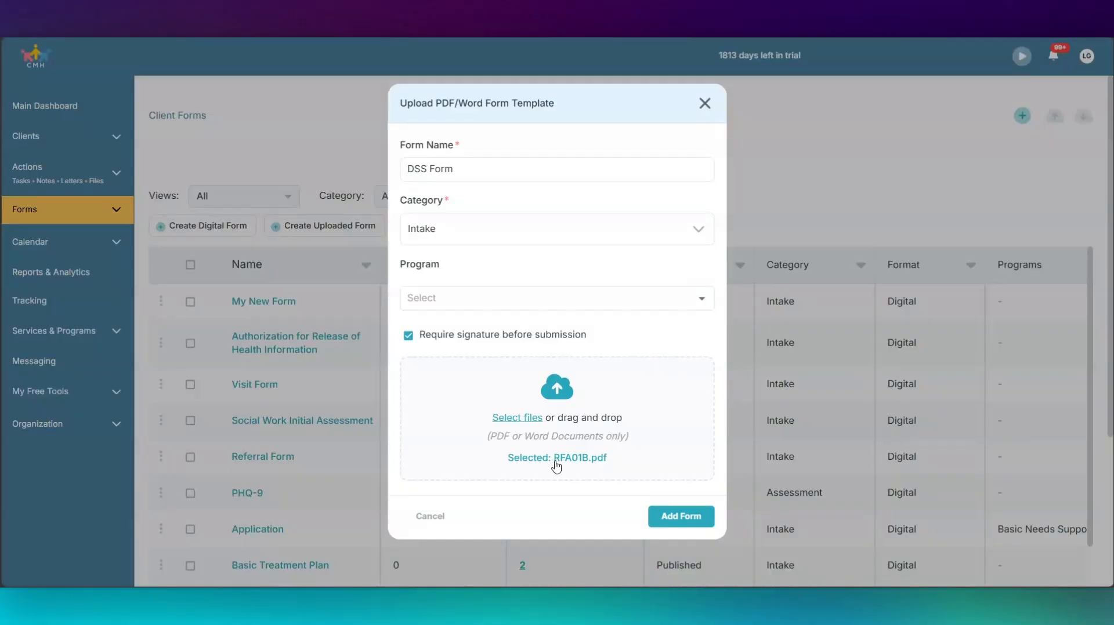
left_click(671, 518)
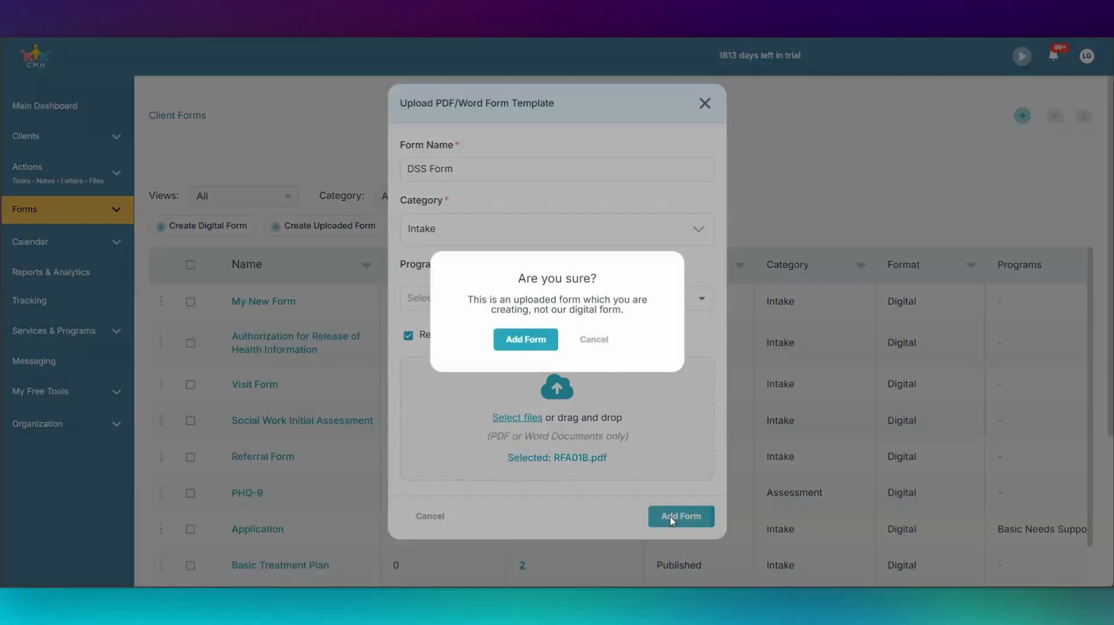
left_click(519, 338)
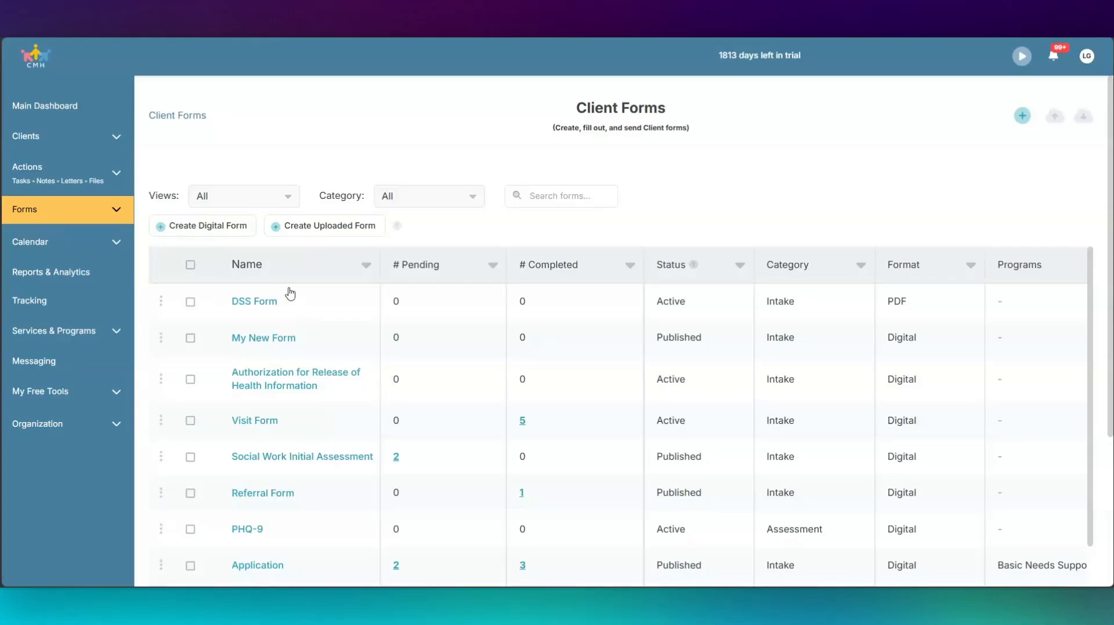
Step: Open the clients table and start adding a new client manually
mouse_move(33, 138)
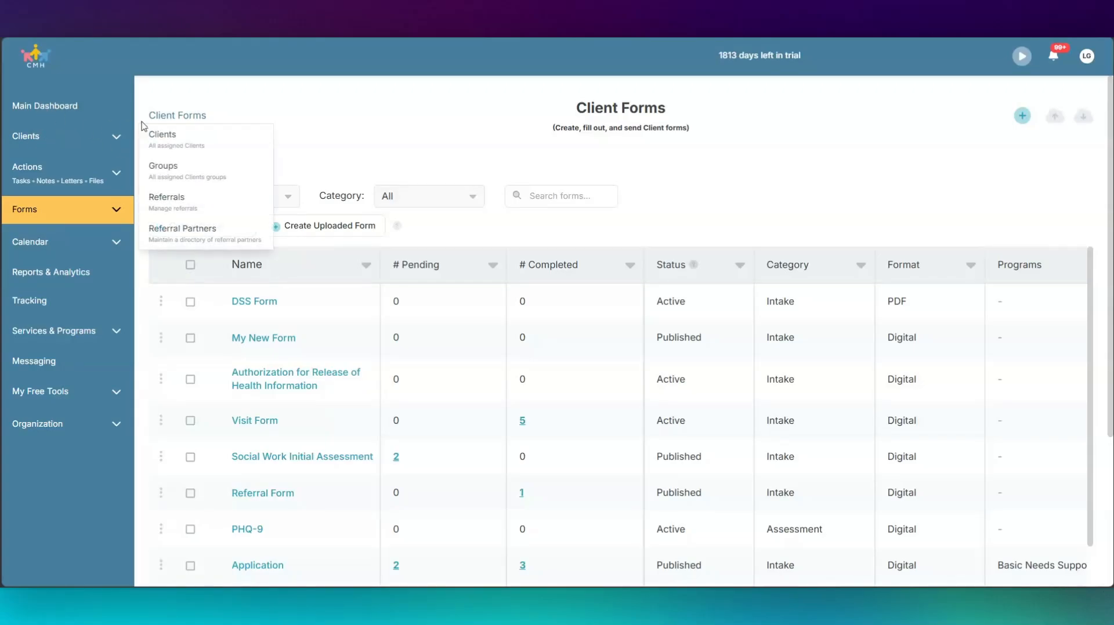
left_click(207, 135)
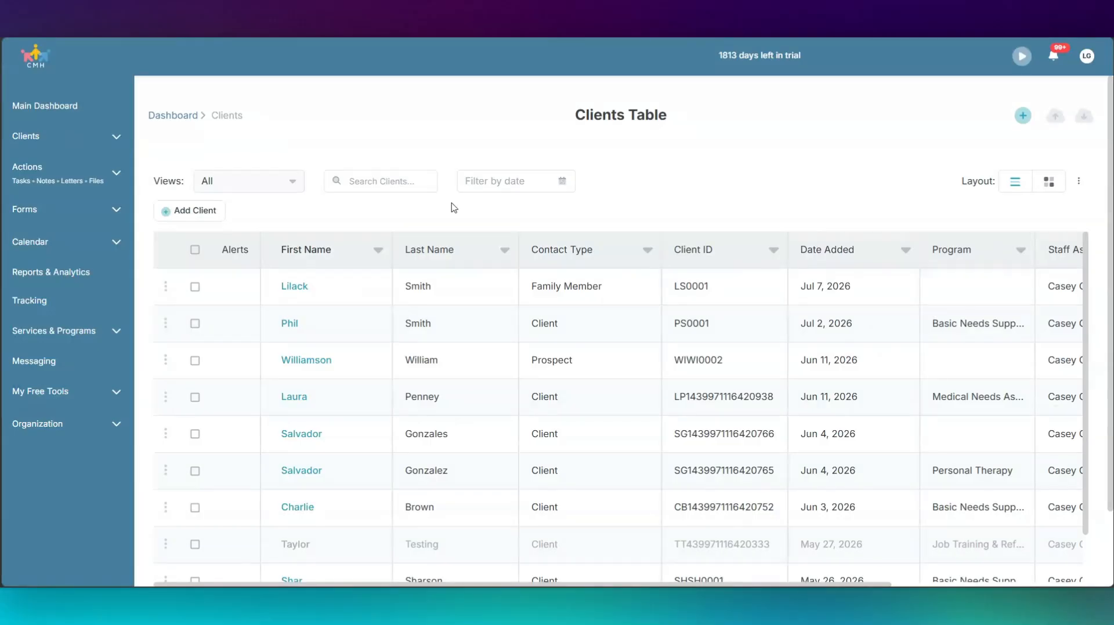
left_click(223, 220)
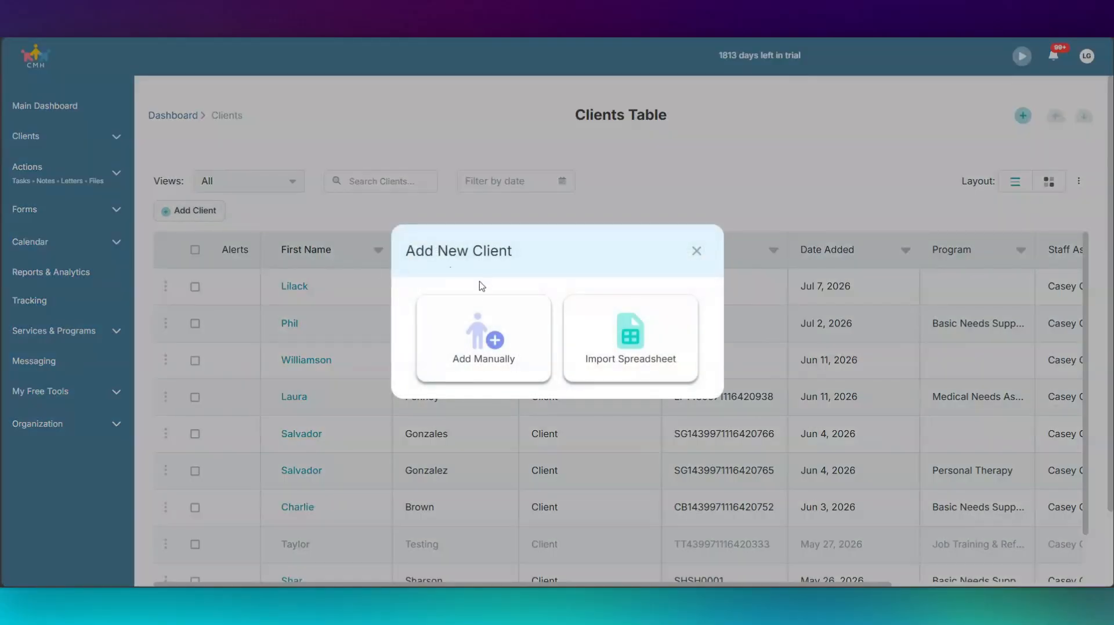
left_click(479, 315)
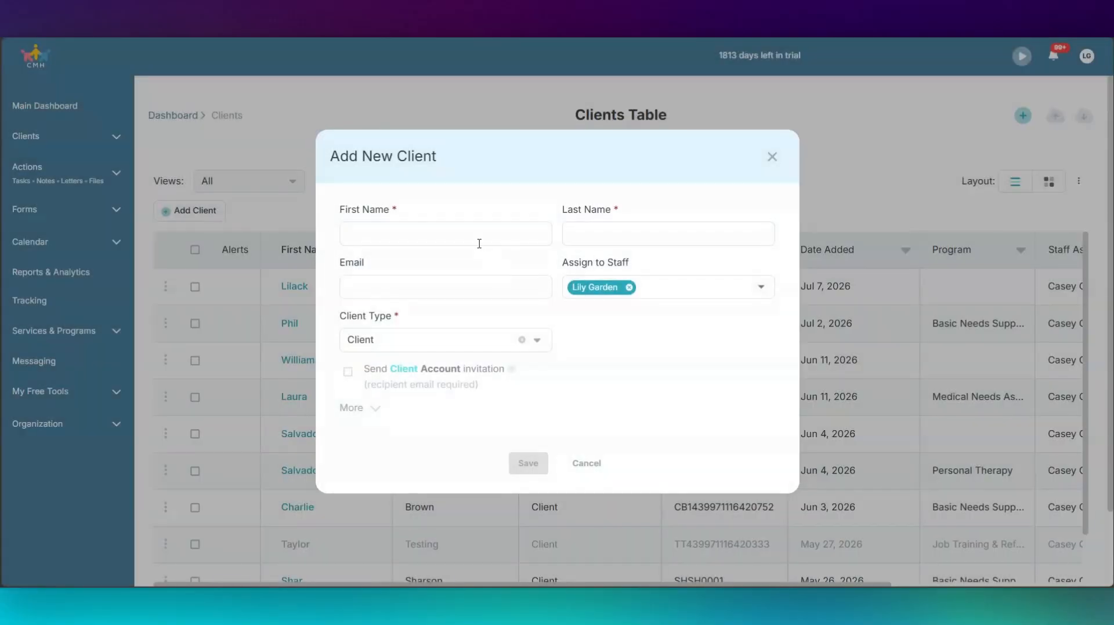
Step: Enter the client's first name, last name and e-mail, enable the Client Account invitation, and save the client
left_click(479, 244)
type("Merriweather")
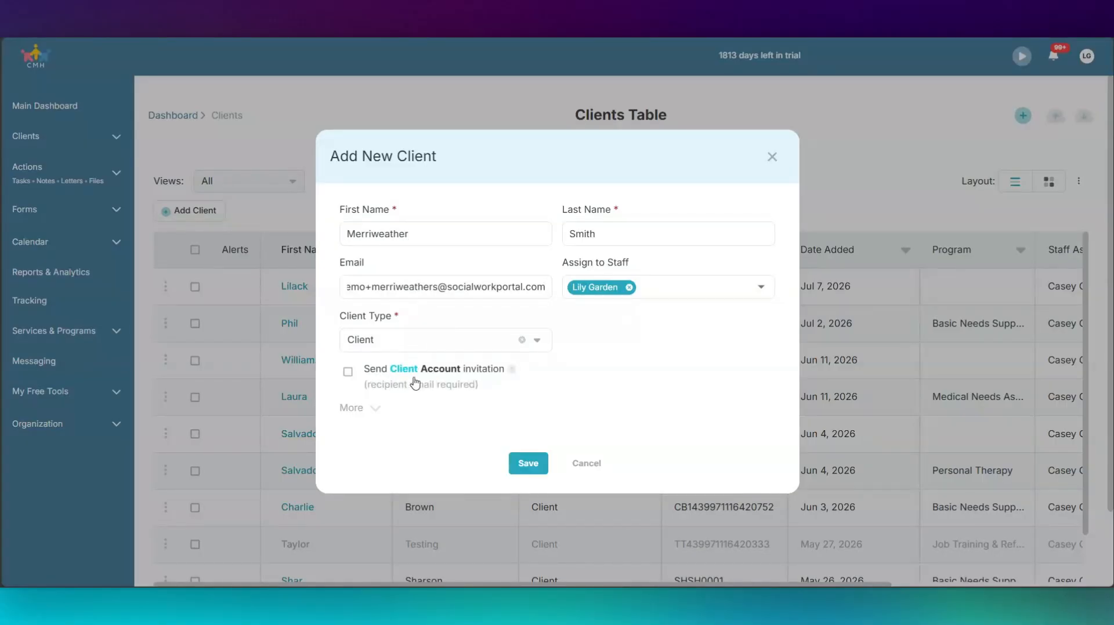
left_click(348, 373)
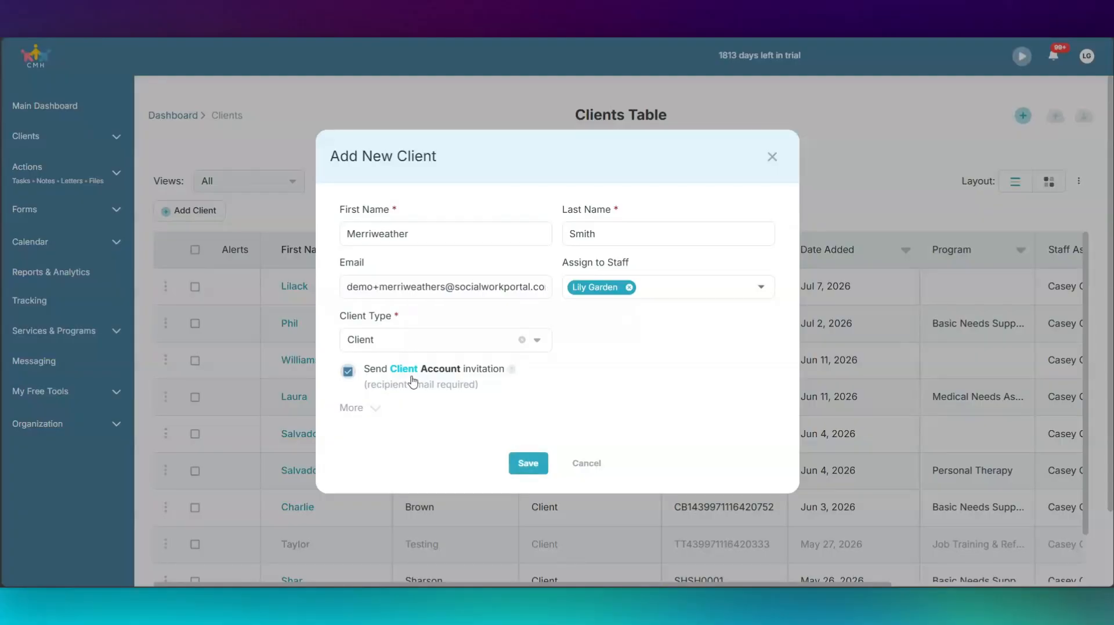
left_click(527, 462)
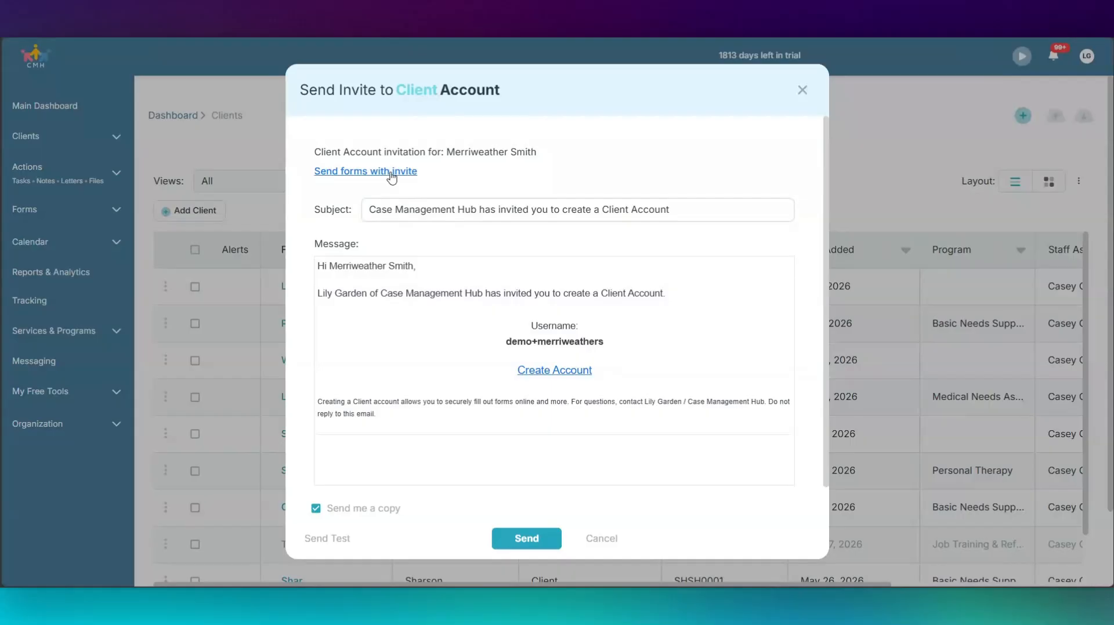
Step: Include forms with the account invitation, replacing the Adult Needs and Strengths Assessment (ANSA) with DSS Form
left_click(391, 173)
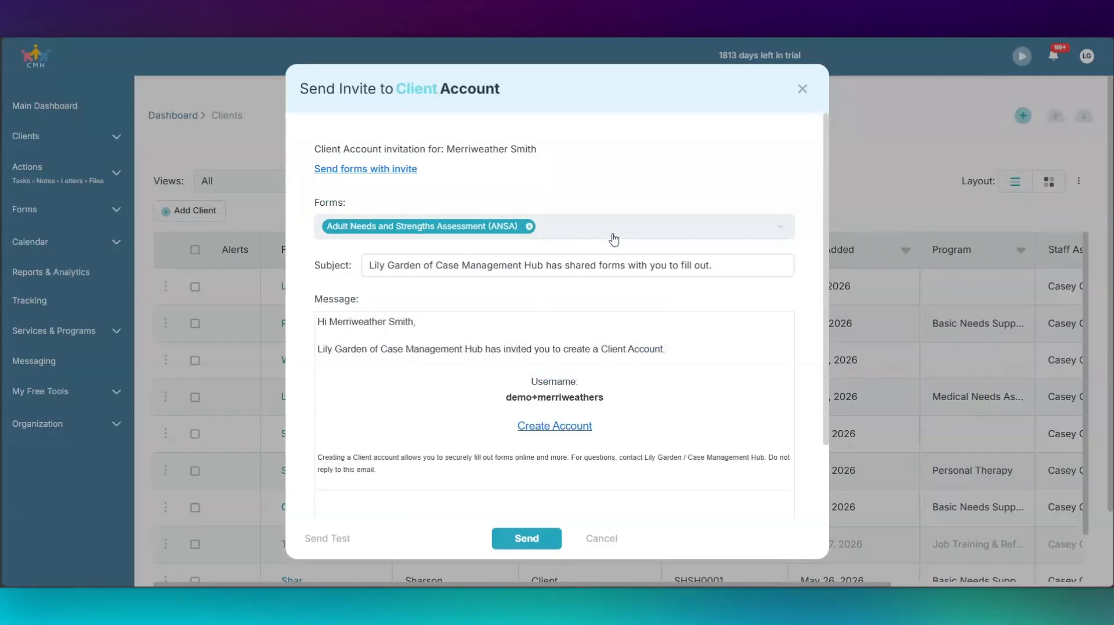
left_click(614, 238)
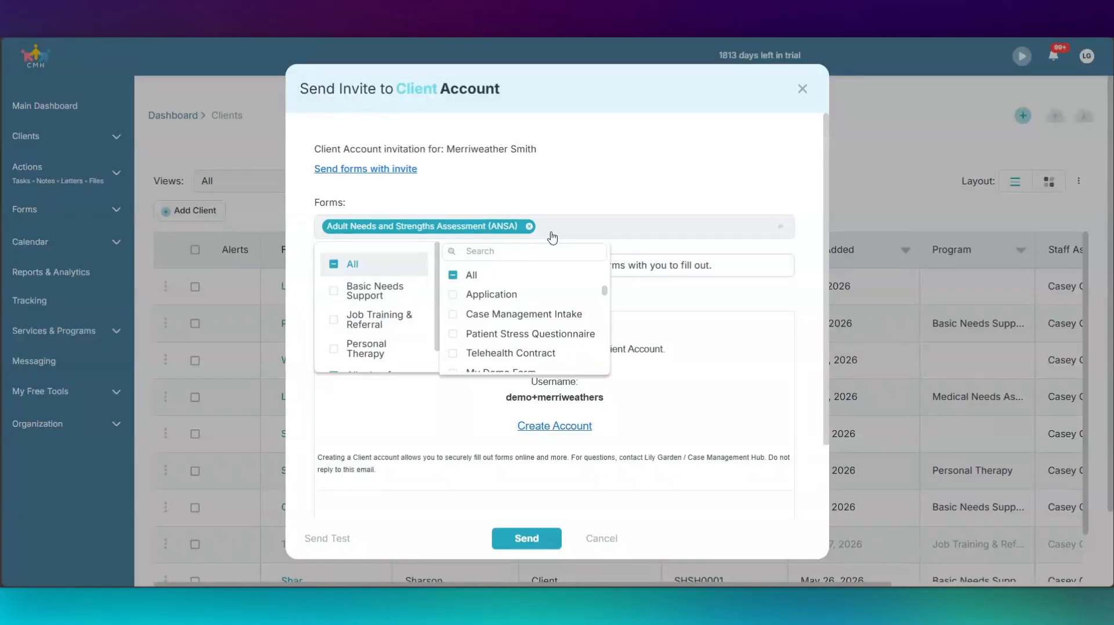
left_click(528, 227)
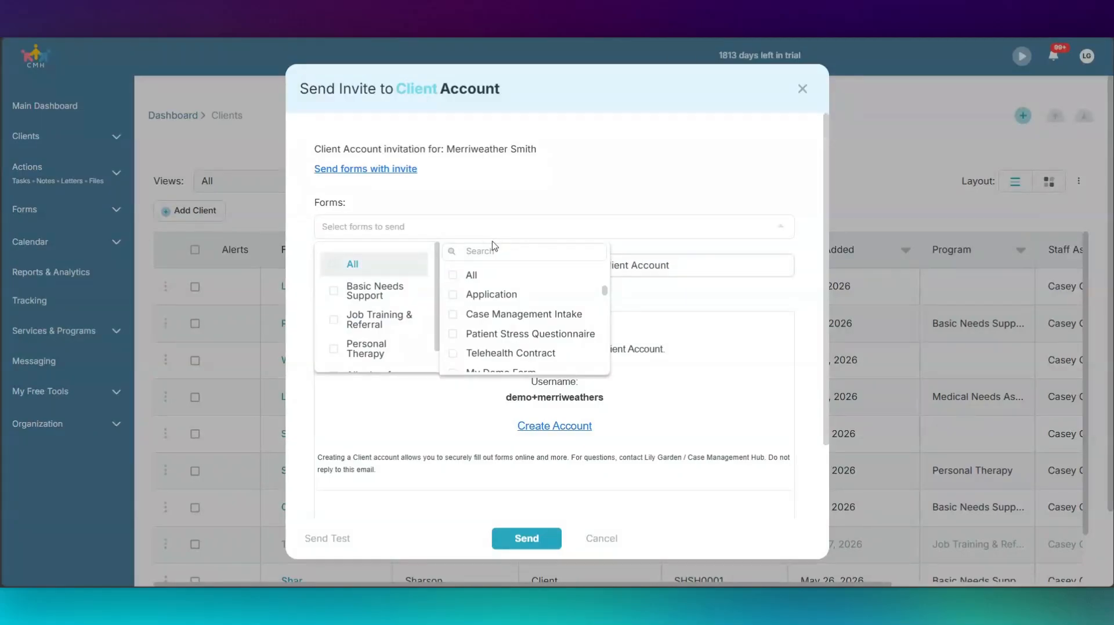
type("dss")
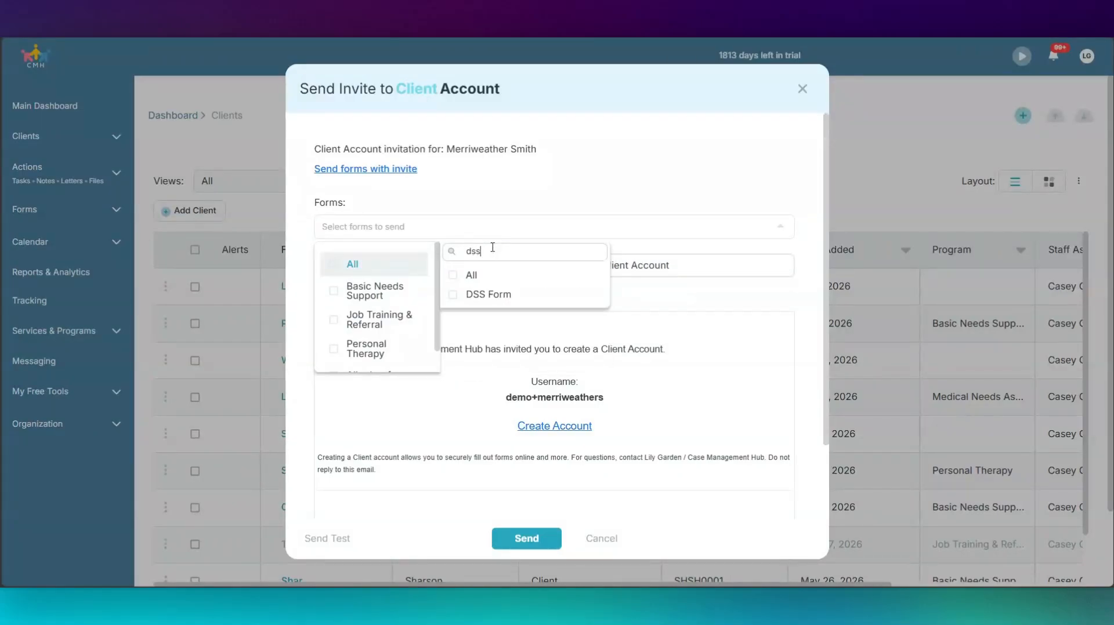
left_click(453, 297)
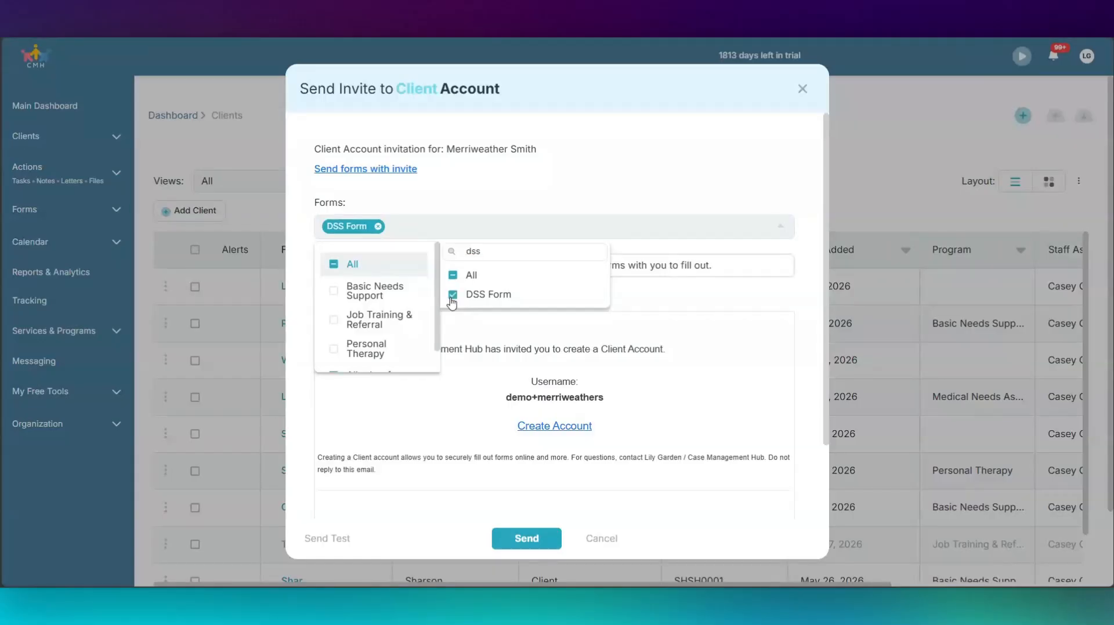
Step: Add Basic Intake Form to the forms included with the Client Account invitation and send the invitation
left_click_drag(480, 252, 446, 245)
type("inta")
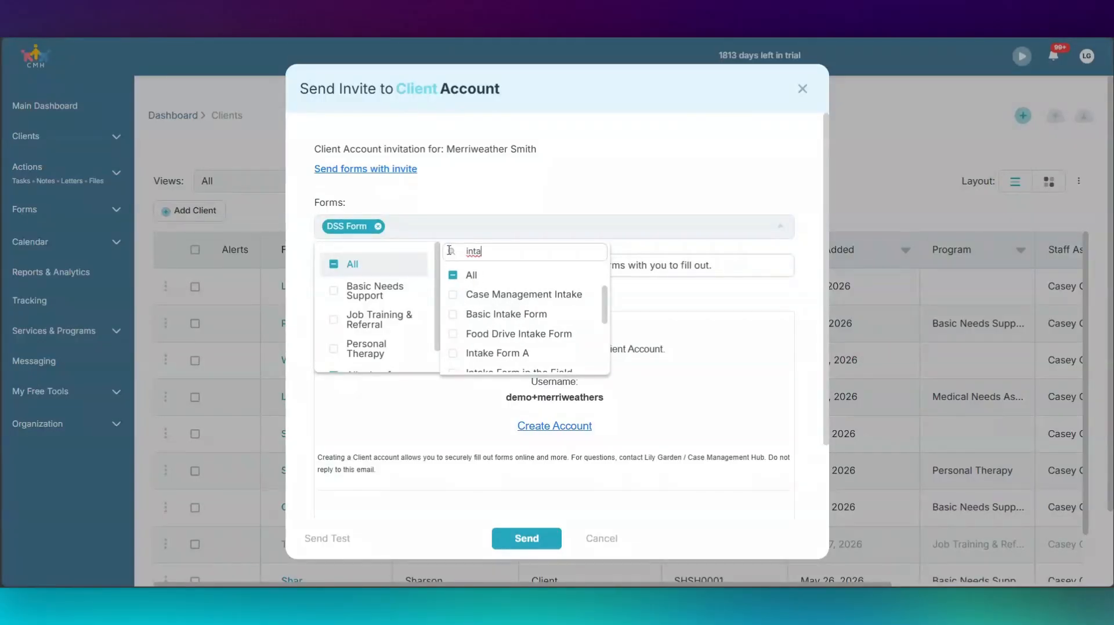
left_click(473, 315)
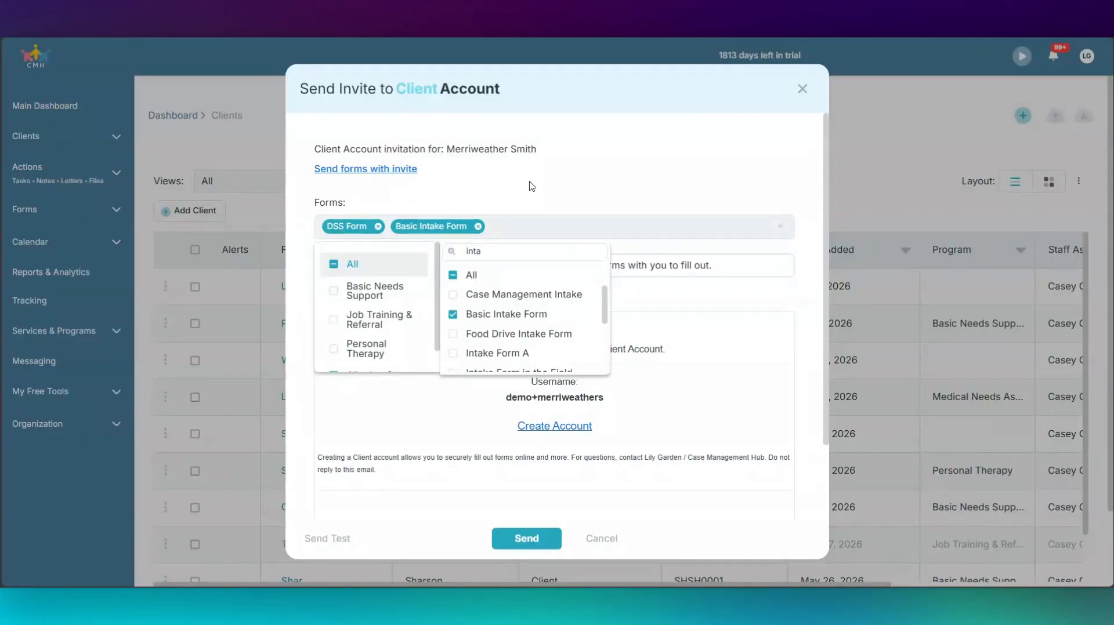
left_click(608, 162)
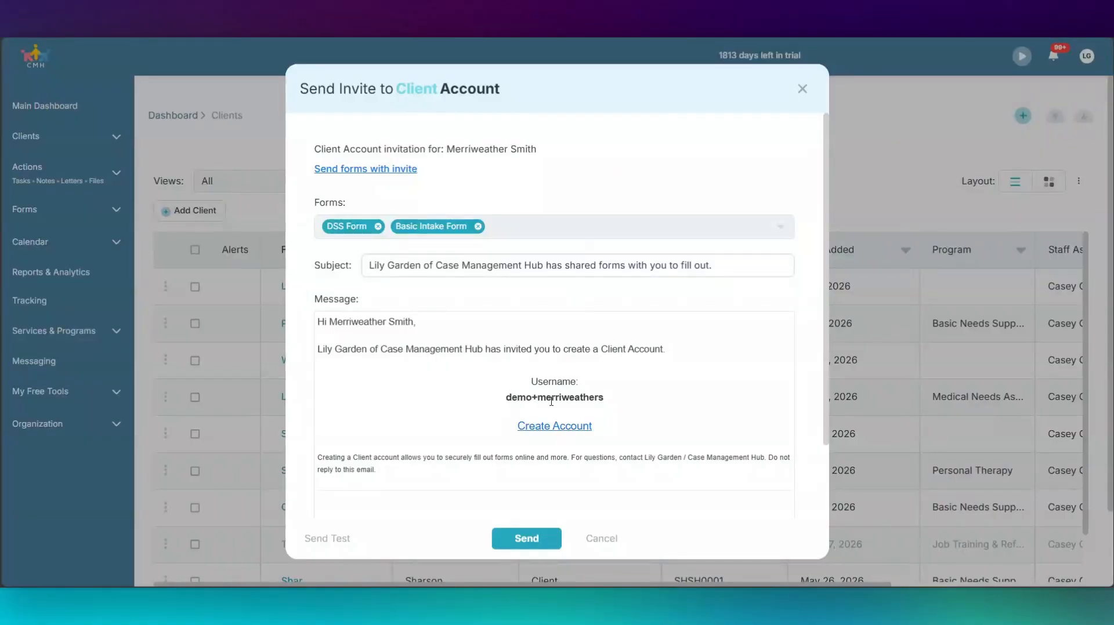
left_click(534, 540)
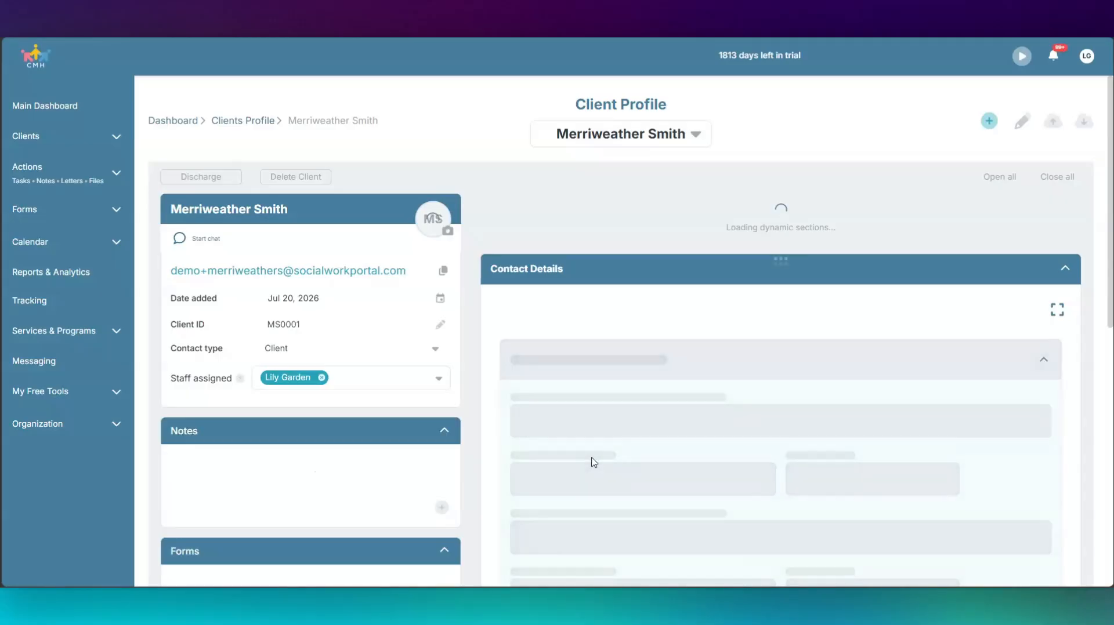
scroll(458, 348, "down", 4)
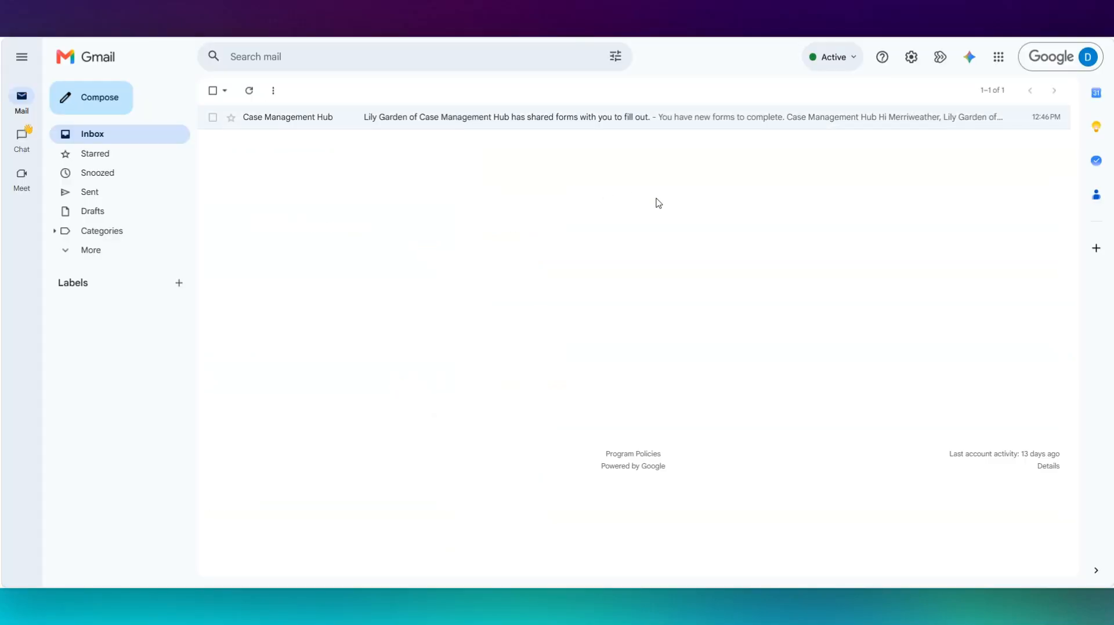
Step: Switch to Gmail, open the shared-forms invitation e-mail and sign up for the client account, setting and confirming the account password
left_click(692, 120)
left_click(656, 325)
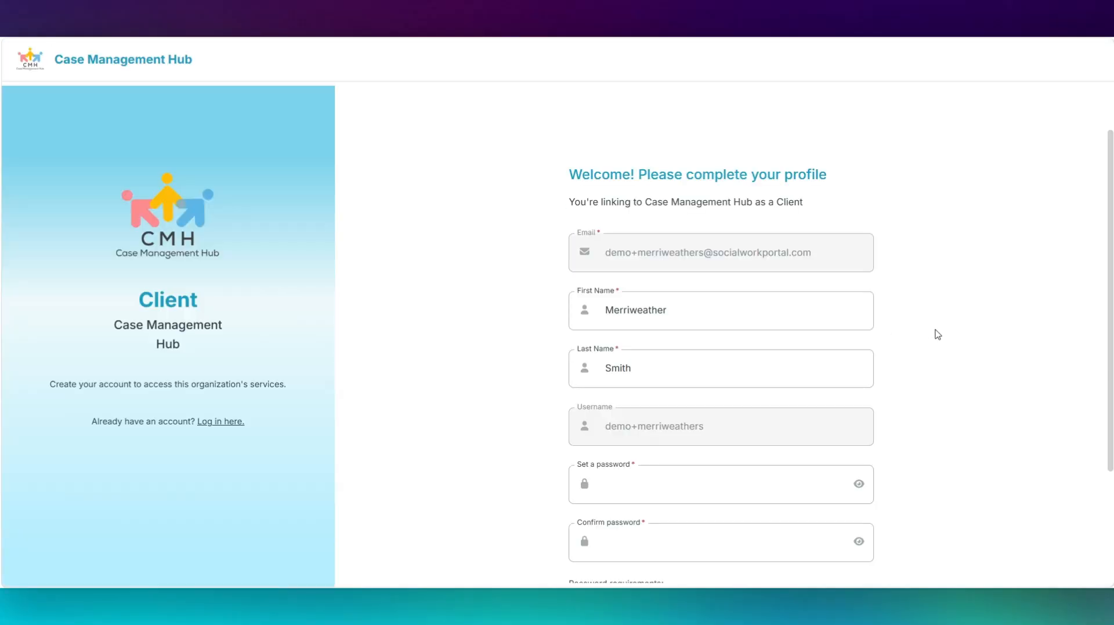
scroll(937, 335, "down", 3)
left_click(699, 299)
scroll(729, 505, "down", 1)
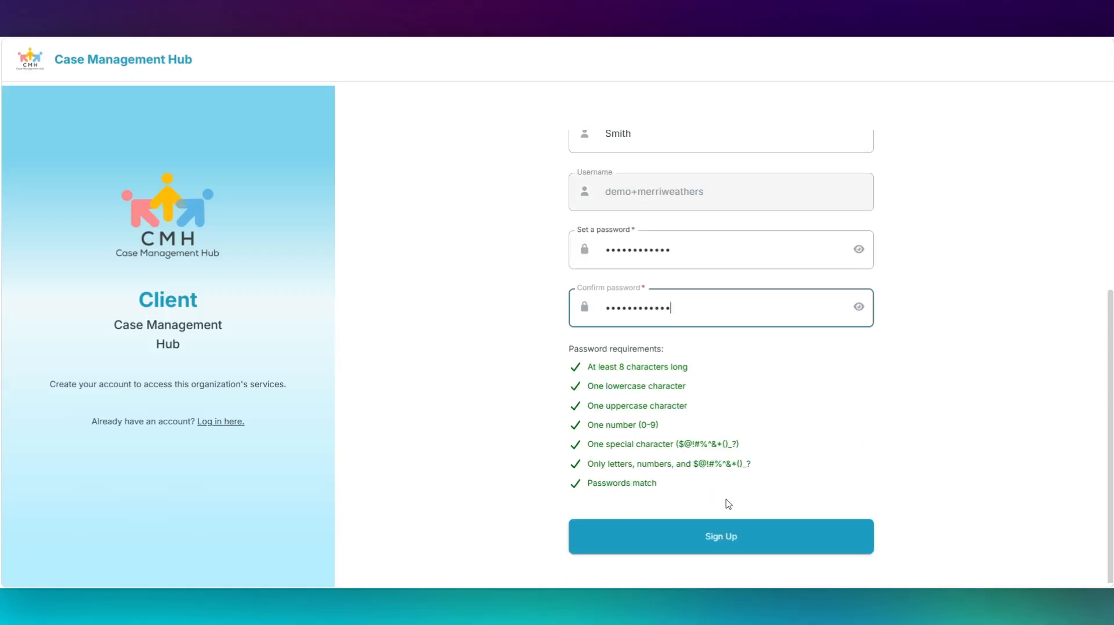
left_click(708, 542)
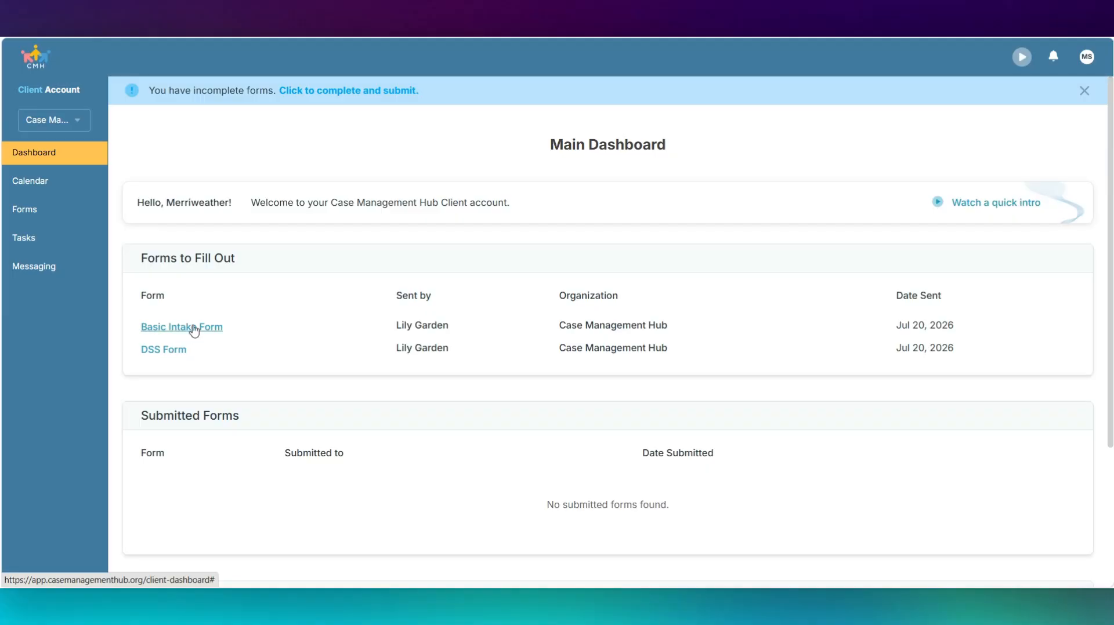
Step: Open the Basic Intake Form to fill out, set Today's Date to Jul 20, 2026 and enter the client's preferred name
left_click(216, 330)
scroll(890, 172, "down", 2)
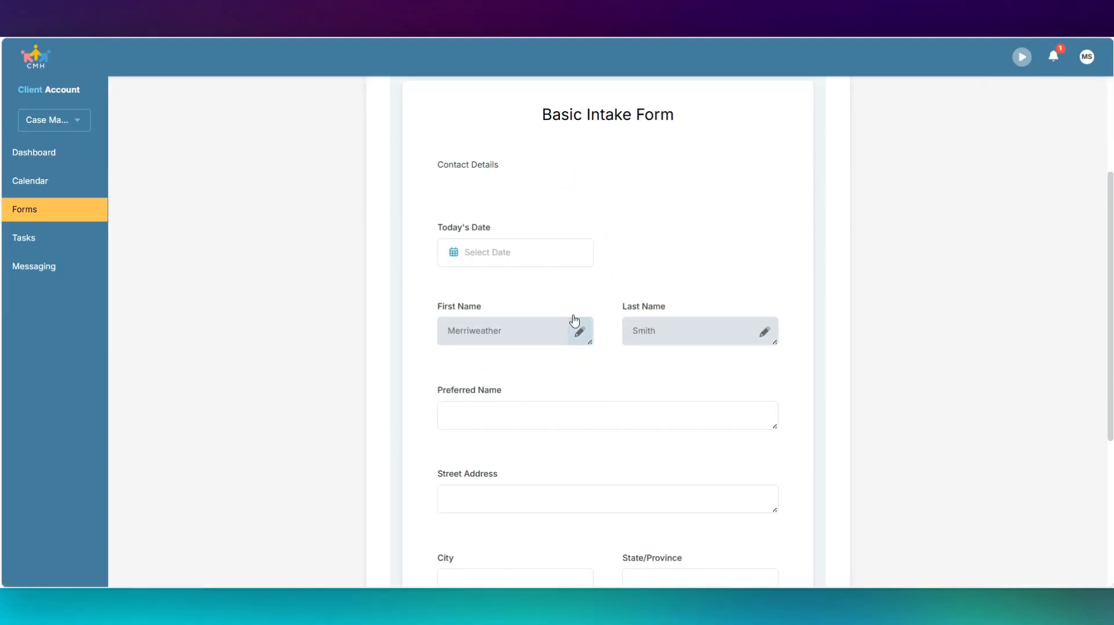
left_click(554, 254)
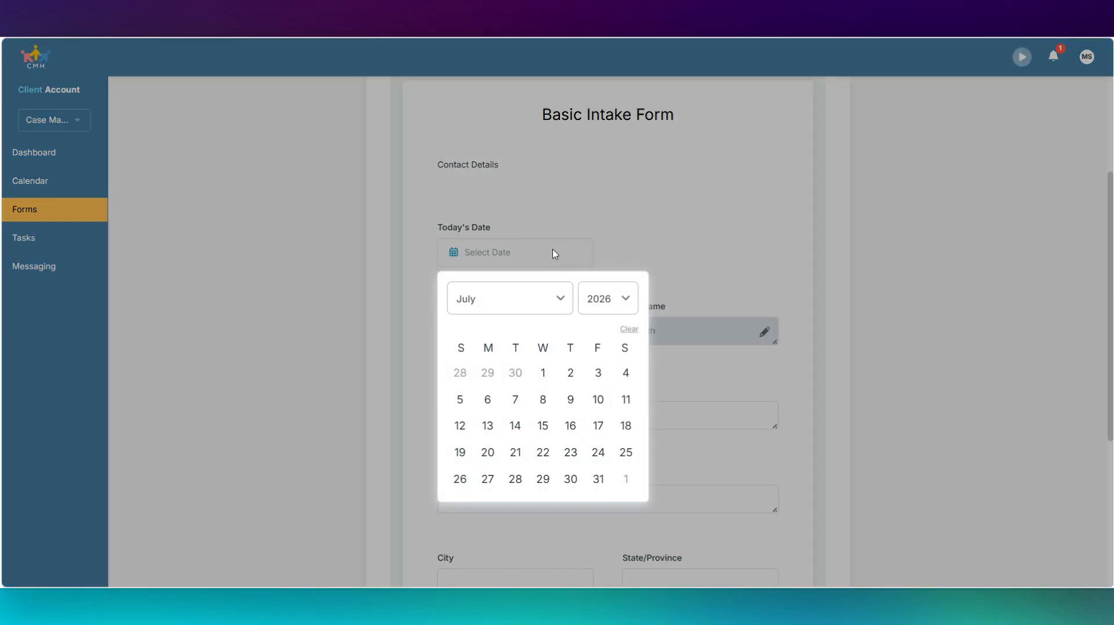
left_click(488, 452)
scroll(574, 398, "down", 2)
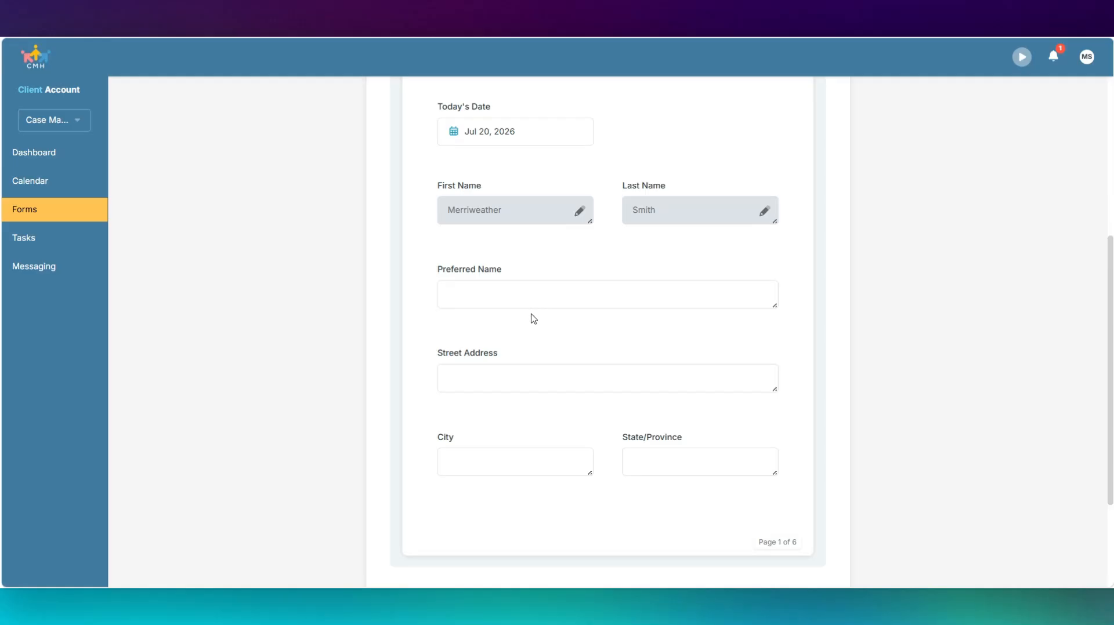
left_click(525, 293)
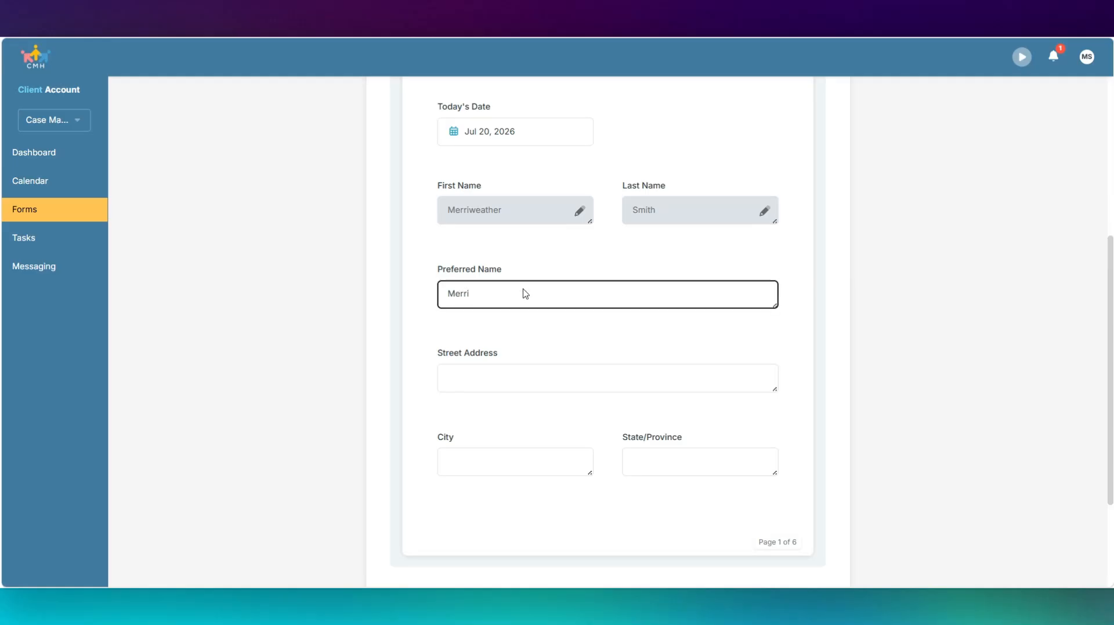
Step: Set Ethnicity to Not Hispanic or Latino, draw a signature at the end of the intake form and submit the form
scroll(487, 354, "down", 10)
left_click(490, 327)
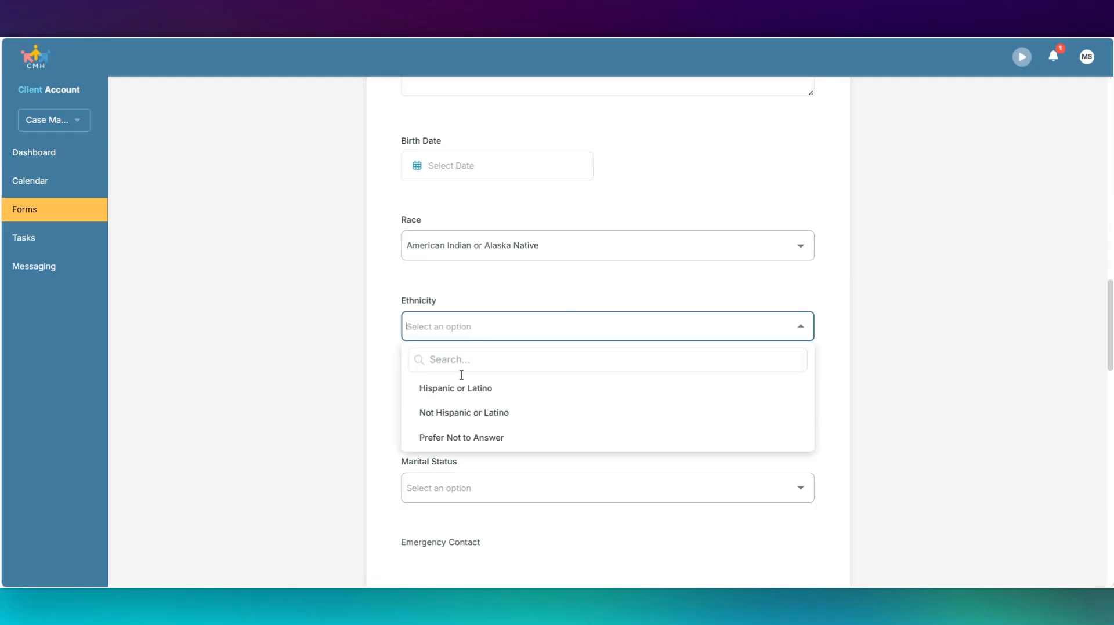
left_click(456, 415)
left_click(529, 407)
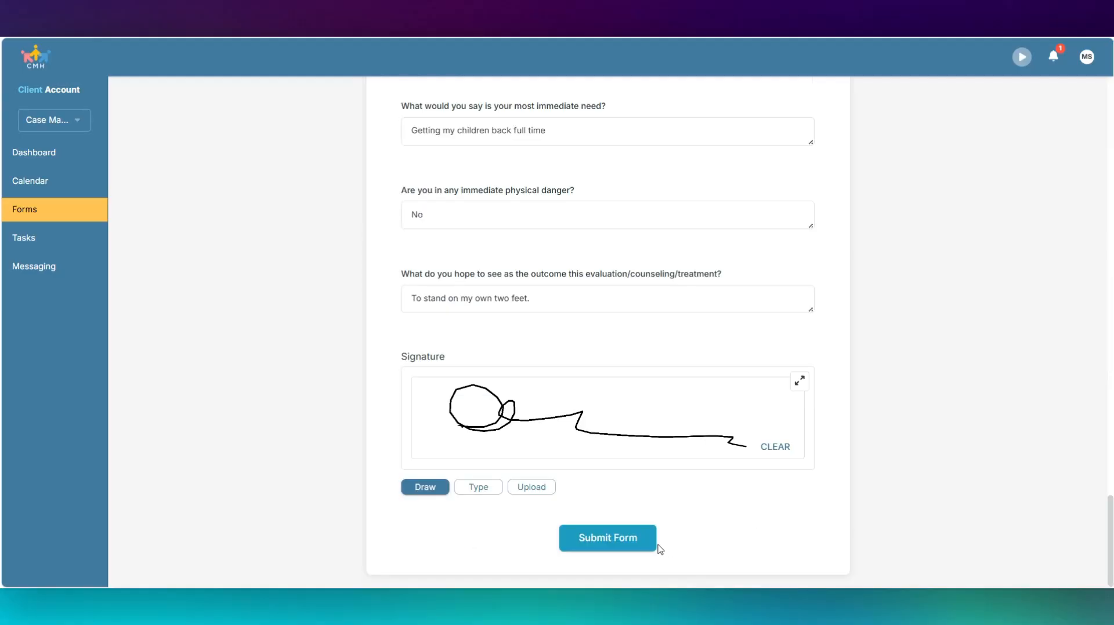
left_click(597, 547)
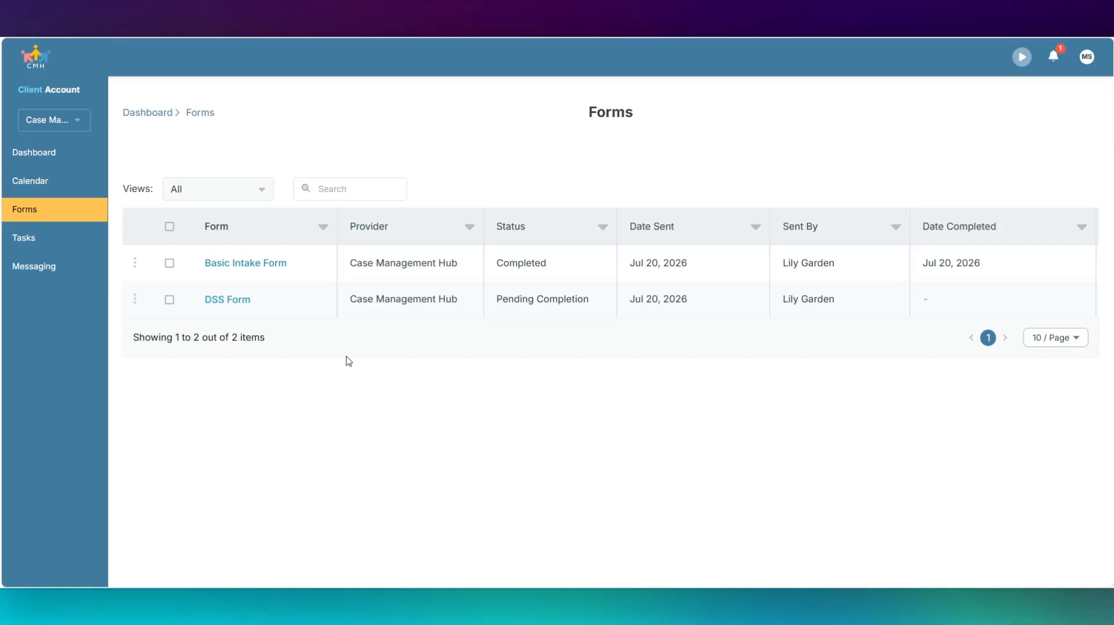
Step: Open the pending DSS Form and download its PDF for offline completion, choosing where to save it
left_click(226, 302)
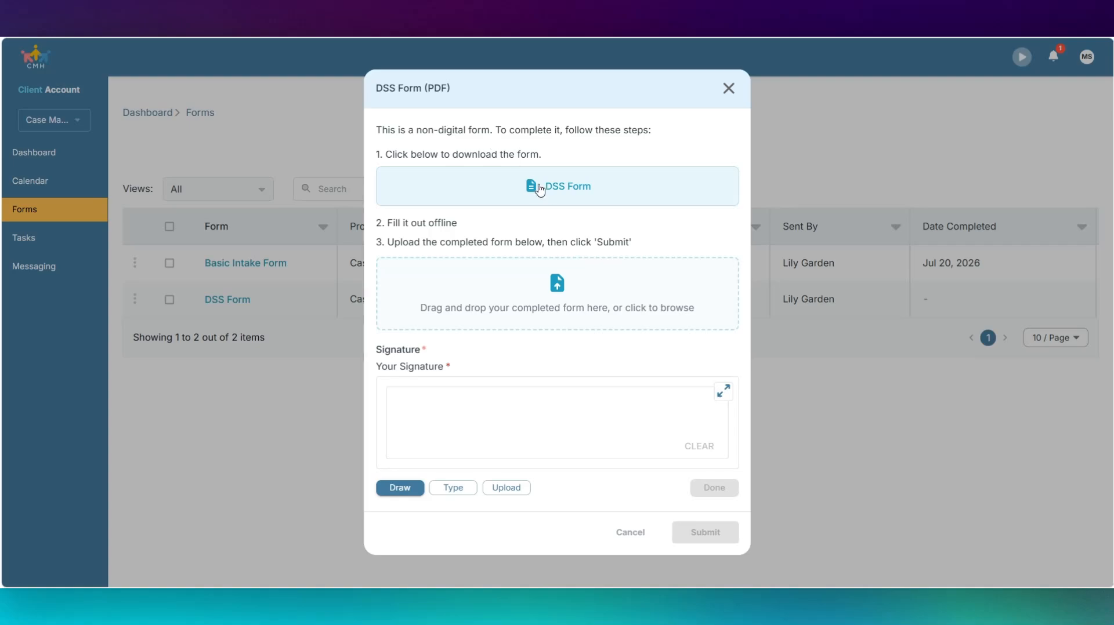
left_click(587, 199)
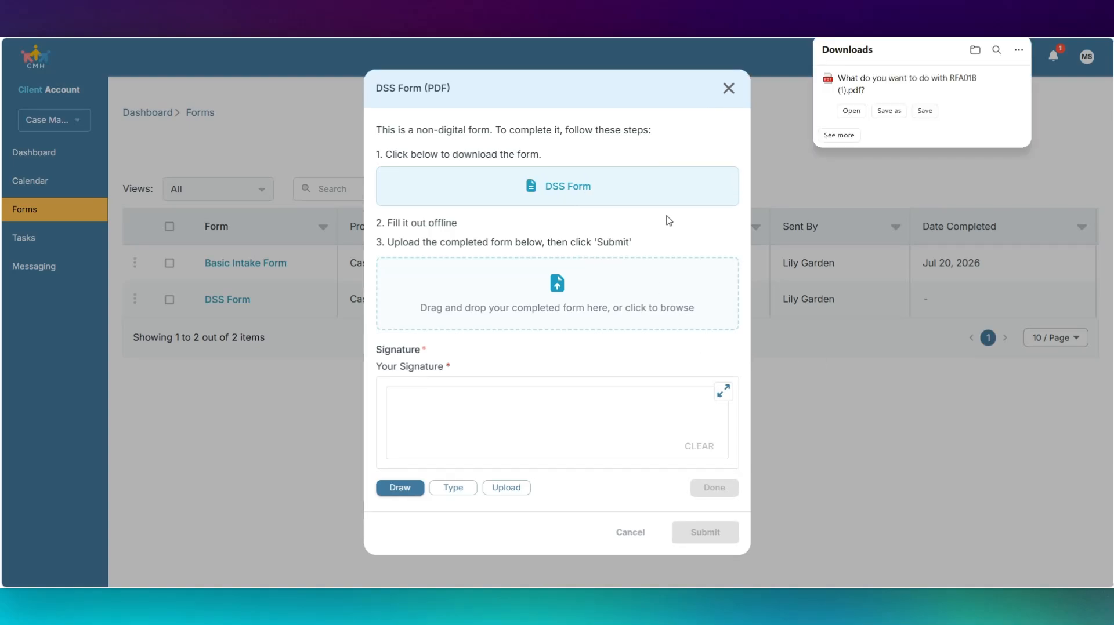
left_click(891, 113)
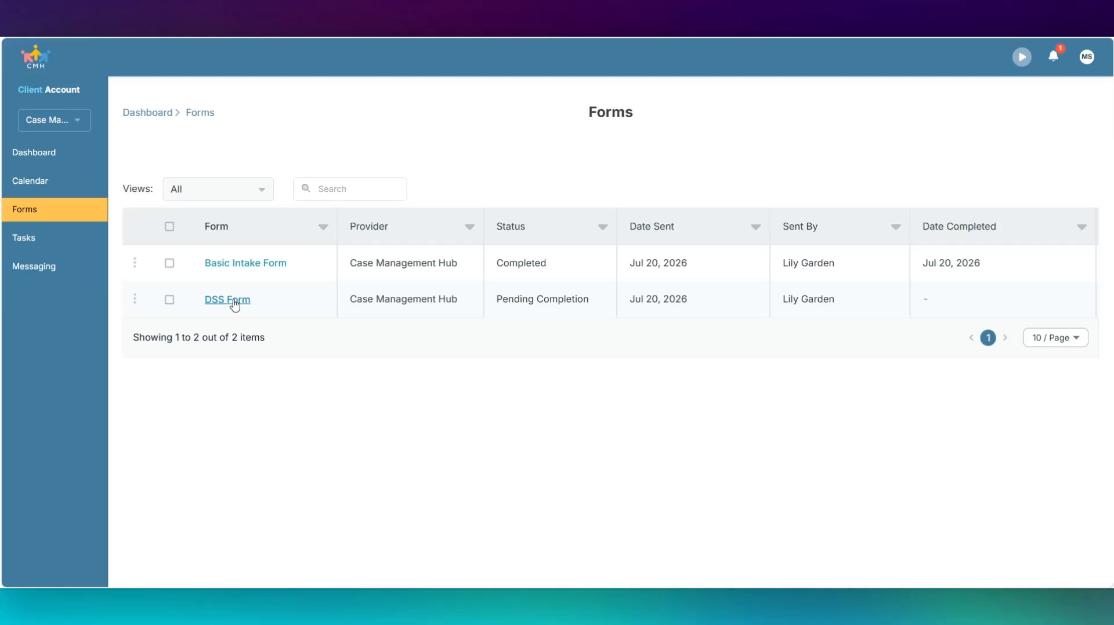
Step: Reopen DSS Form, upload RFA01B-completed.pdf as the completed form, draw a signature and submit it
left_click(234, 305)
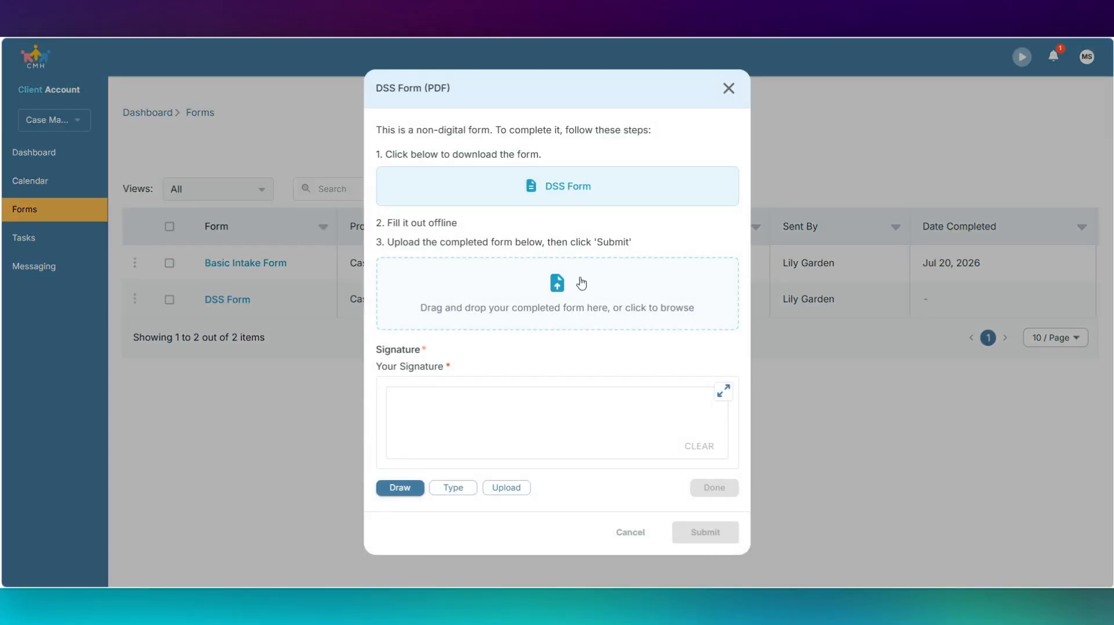
left_click(548, 306)
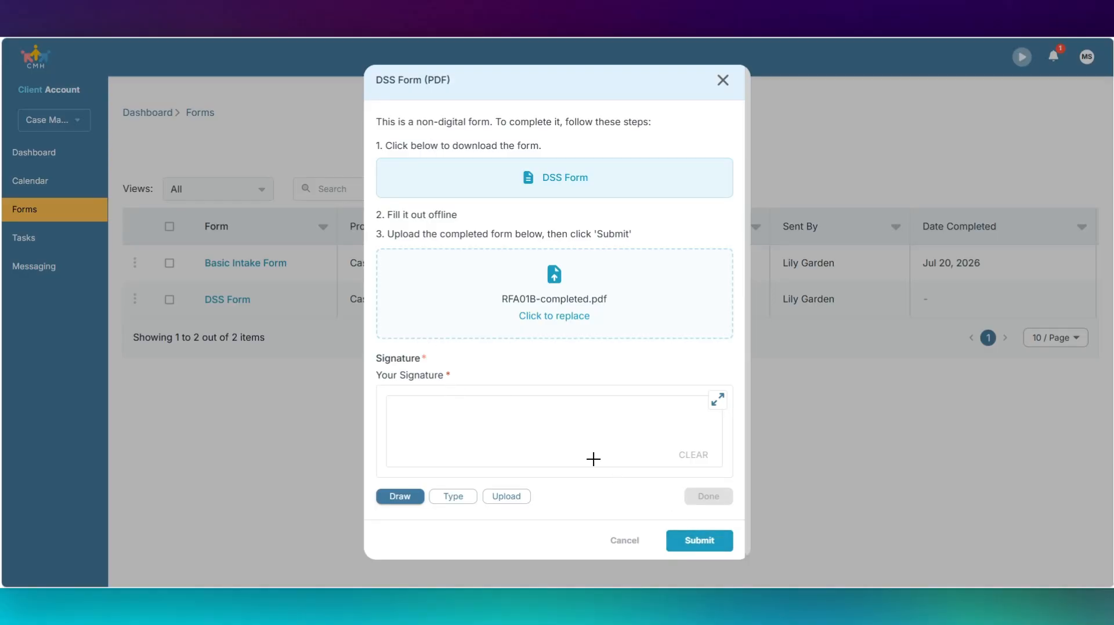
mouse_move(442, 438)
left_mouse_down()
mouse_move(480, 415)
mouse_move(632, 437)
mouse_move(603, 452)
left_mouse_up()
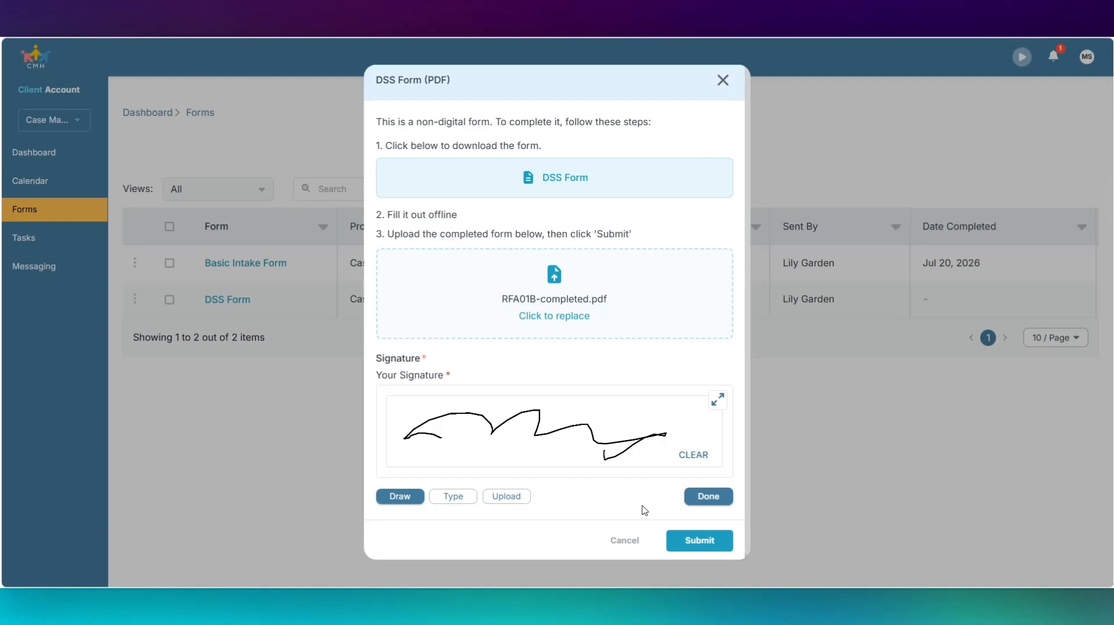
left_click(701, 541)
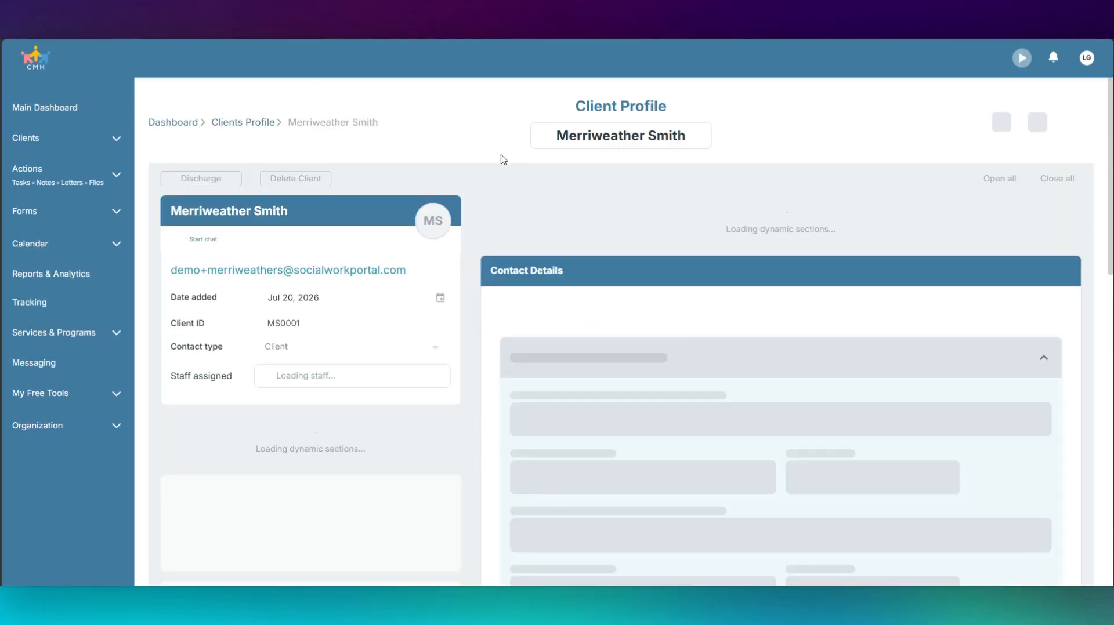
Step: Review the client's completed Basic Intake Form from the Forms section of the staff-side client profile, and close the preview
scroll(485, 228, "down", 5)
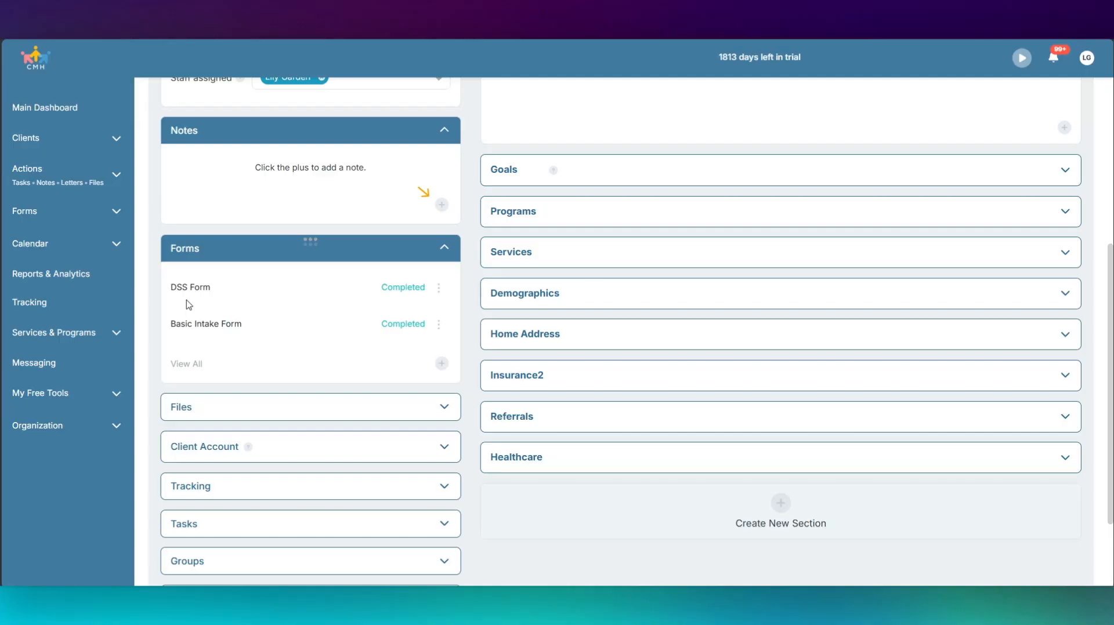
left_click(191, 323)
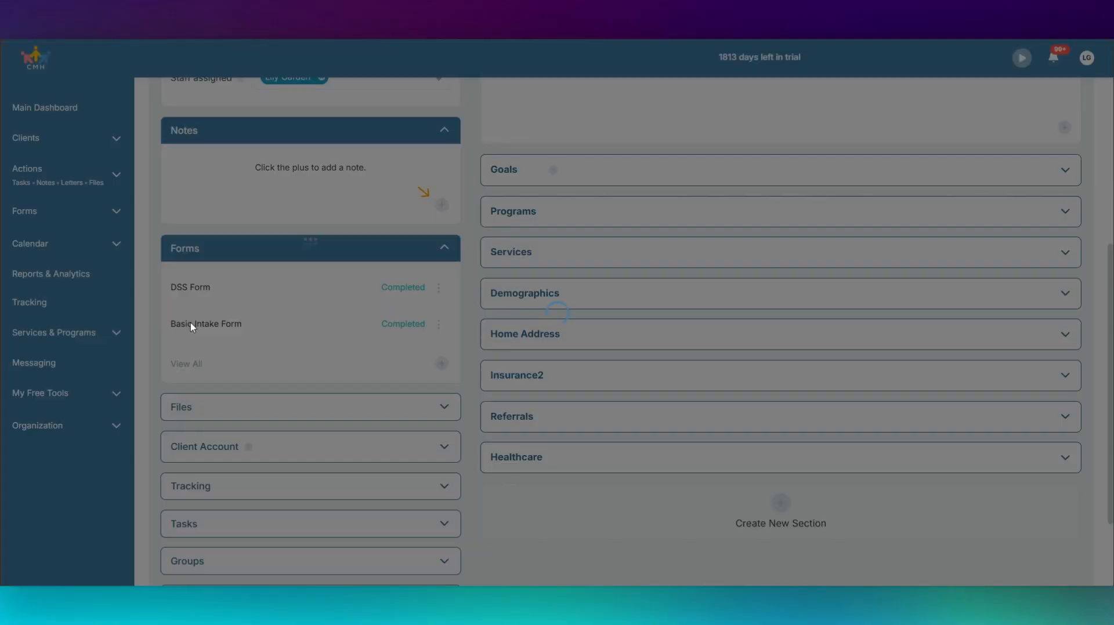
scroll(538, 255, "down", 3)
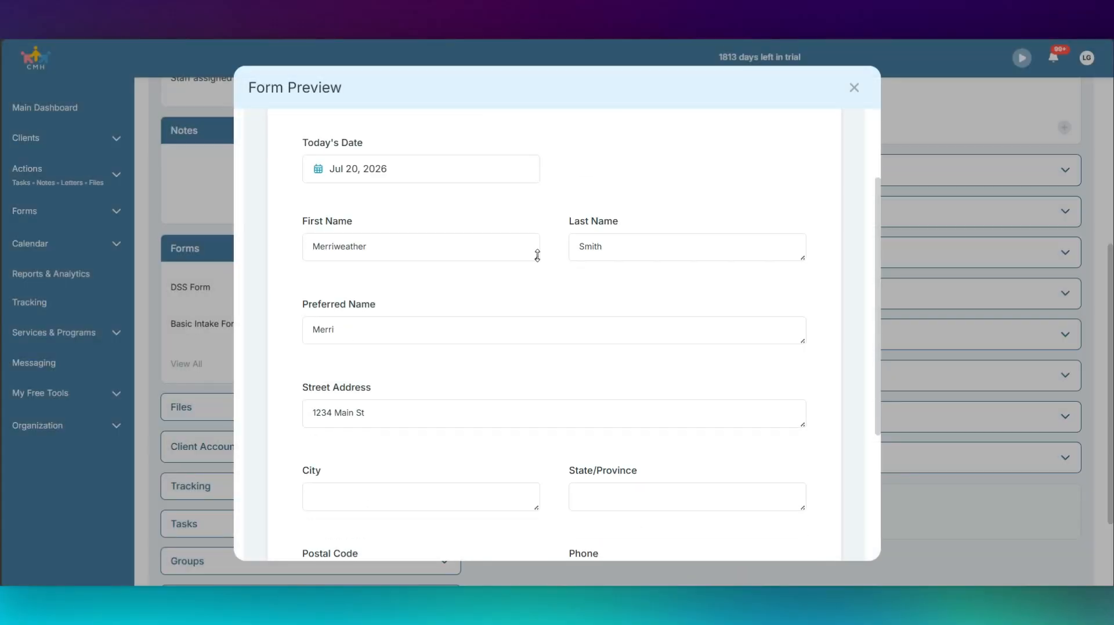
left_click(852, 88)
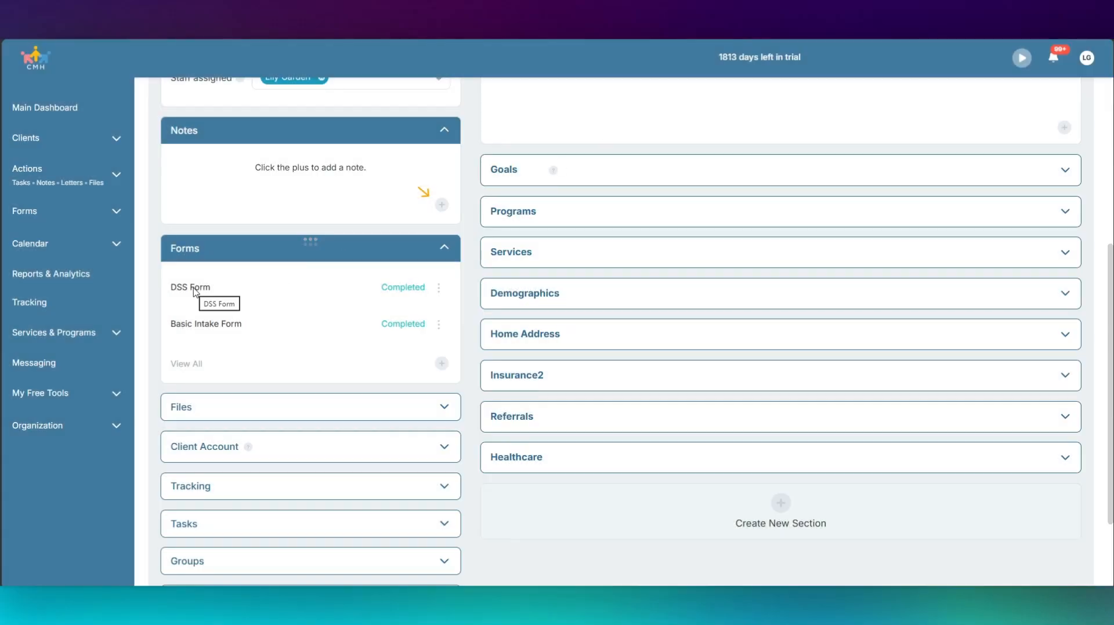
Step: Examine the client's completed DSS Form in its preview, reading through the uploaded PDF, and close the preview
left_click(194, 292)
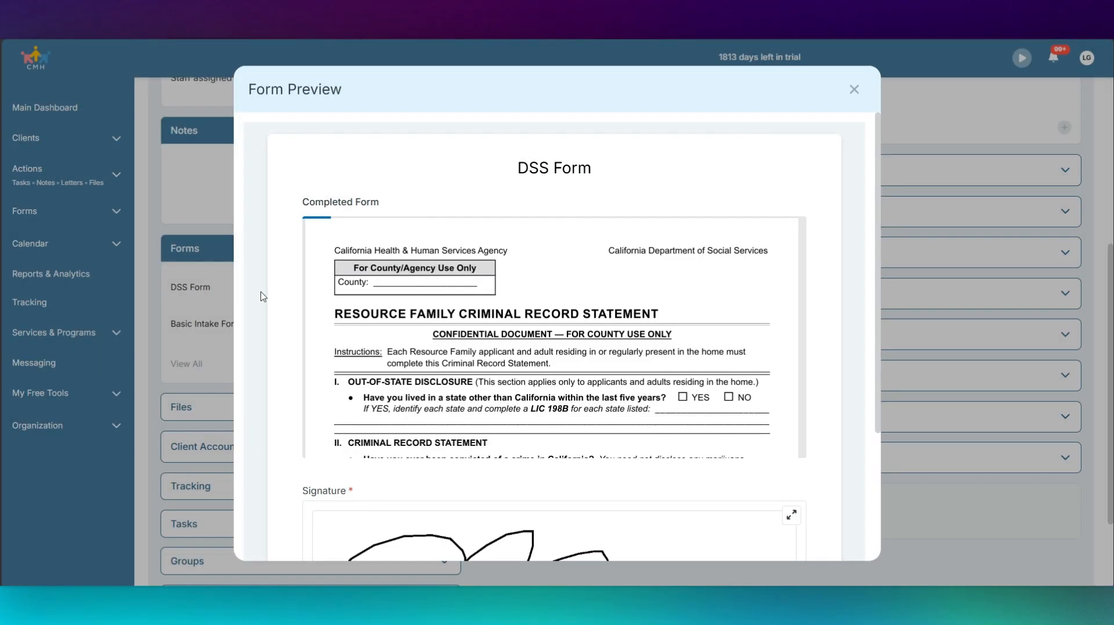
scroll(587, 284, "down", 3)
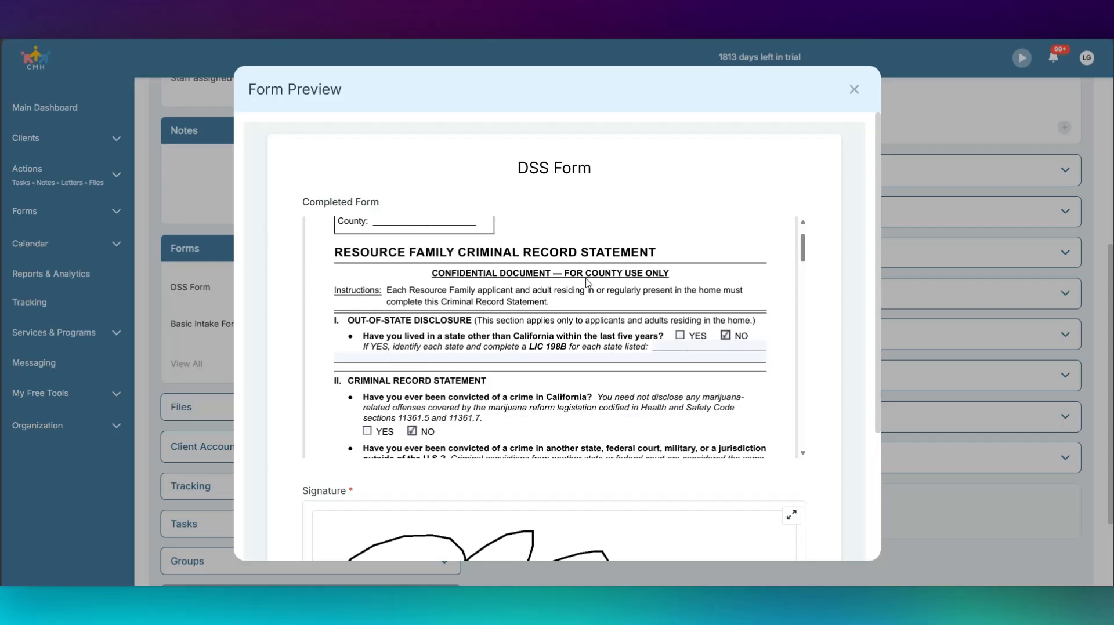
scroll(587, 282, "down", 2)
scroll(587, 283, "up", 5)
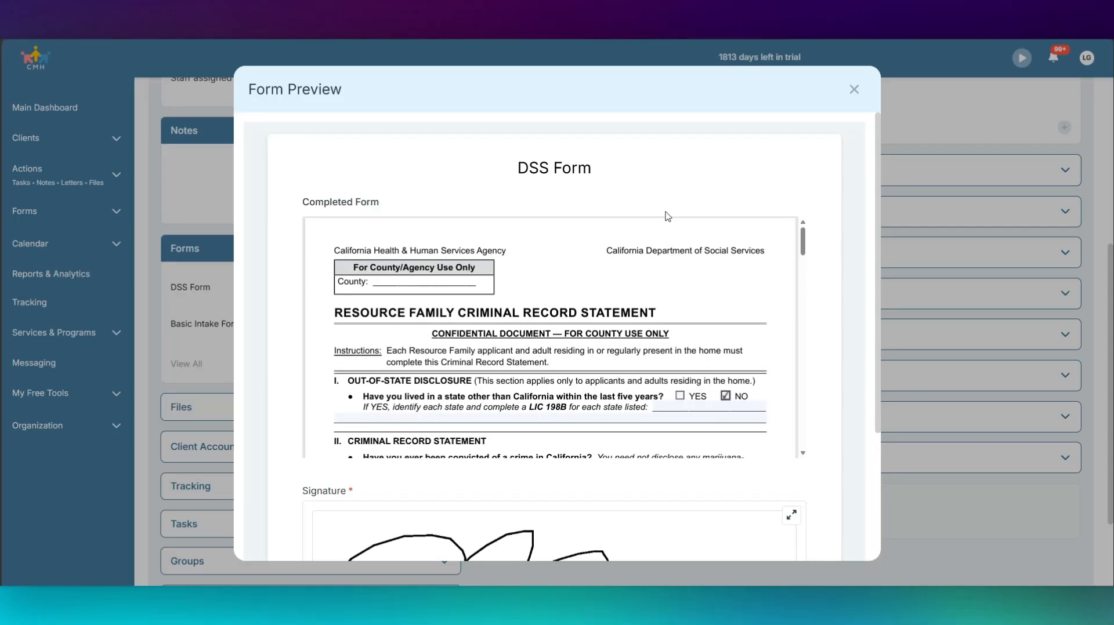
left_click(854, 89)
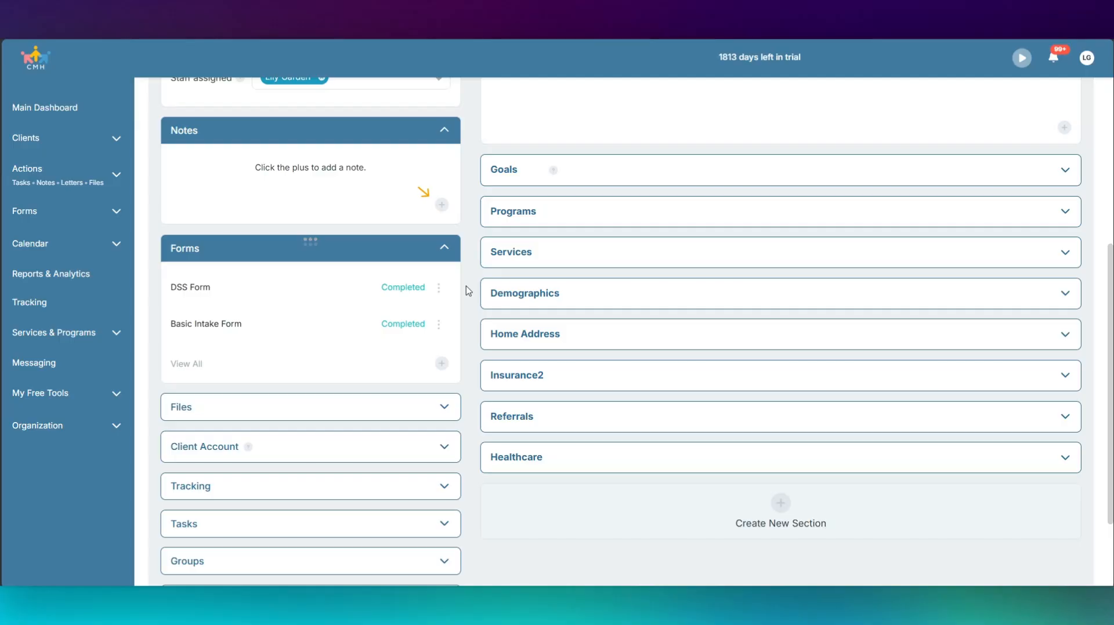
Step: Go to the client forms list and view the completed submissions of DSS Form
scroll(468, 291, "up", 3)
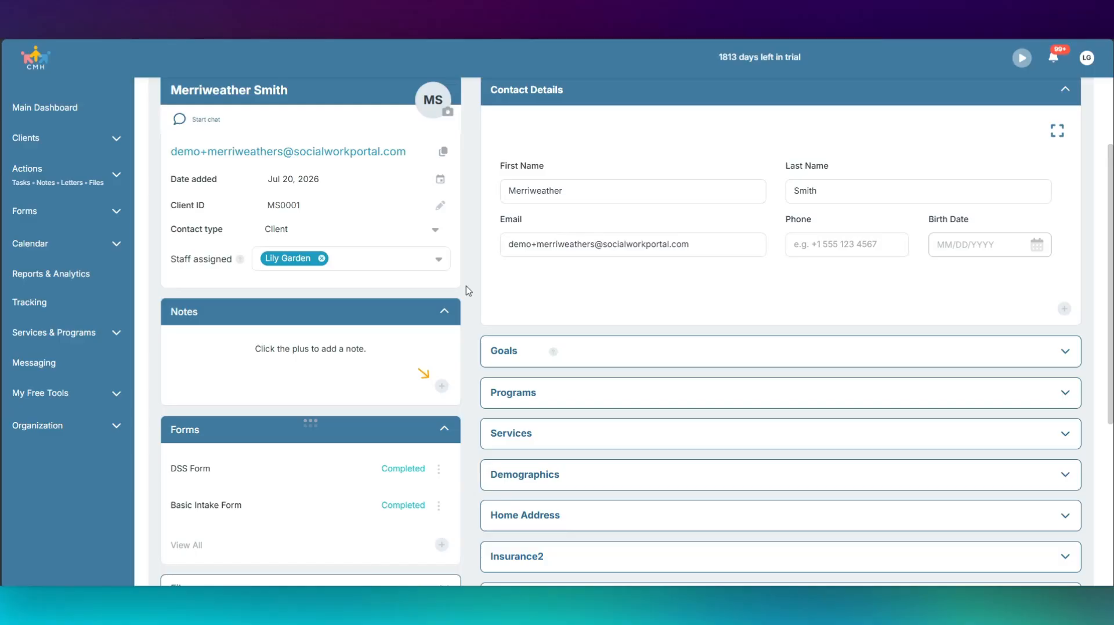
mouse_move(26, 212)
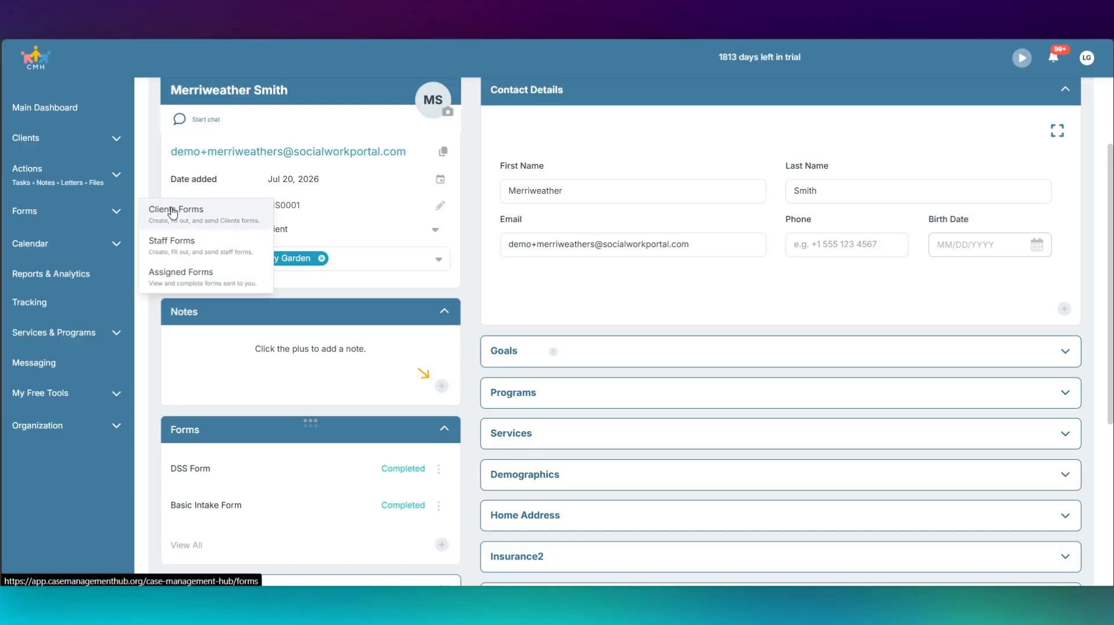
left_click(171, 212)
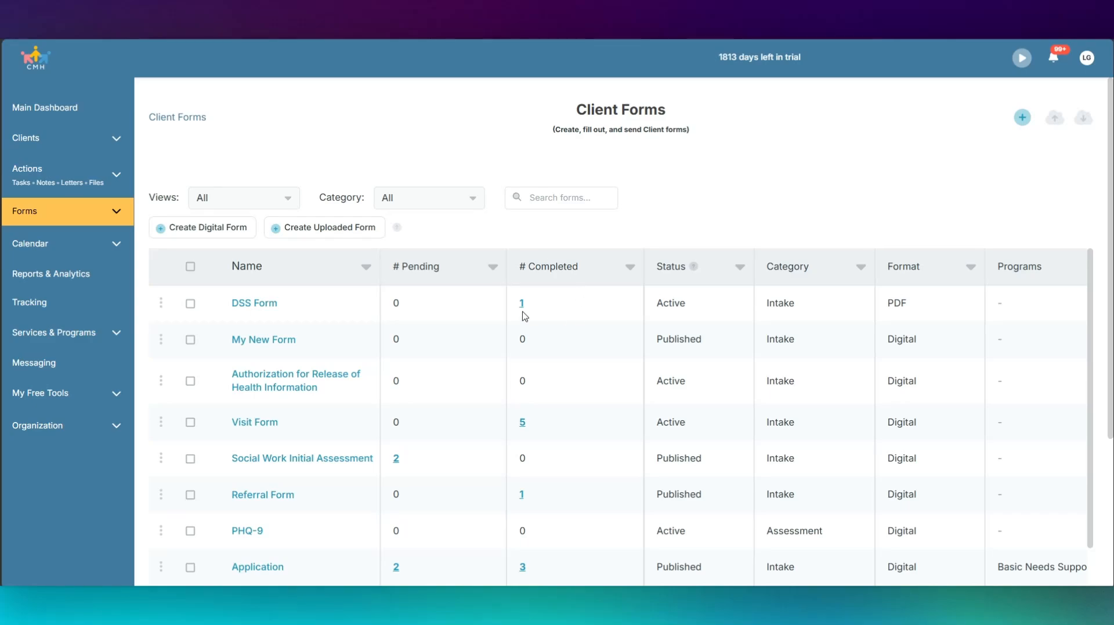
left_click(523, 304)
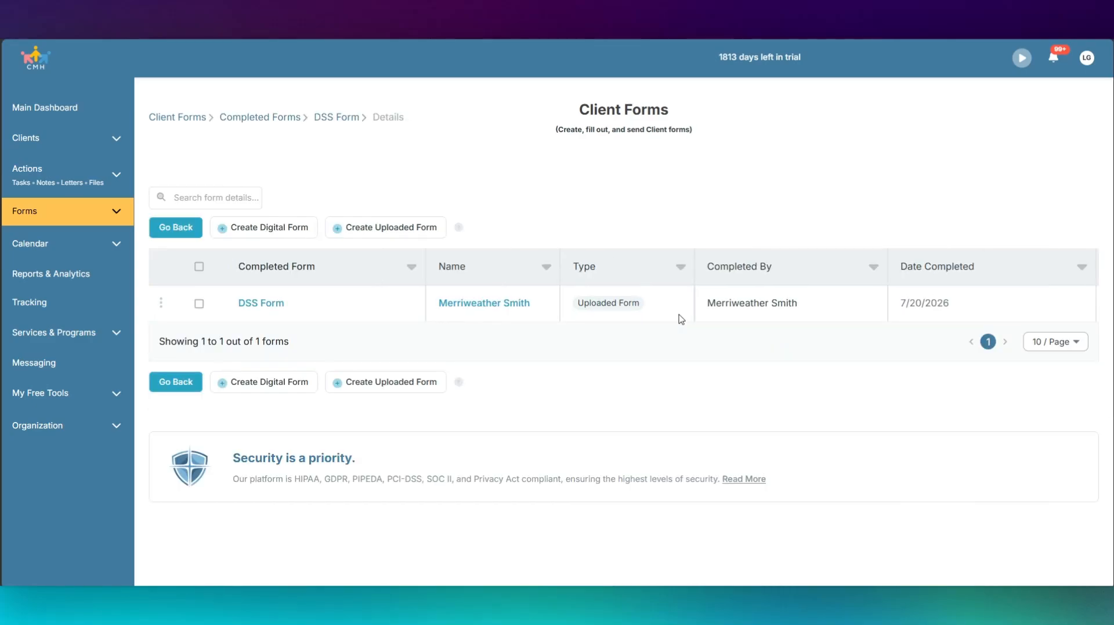